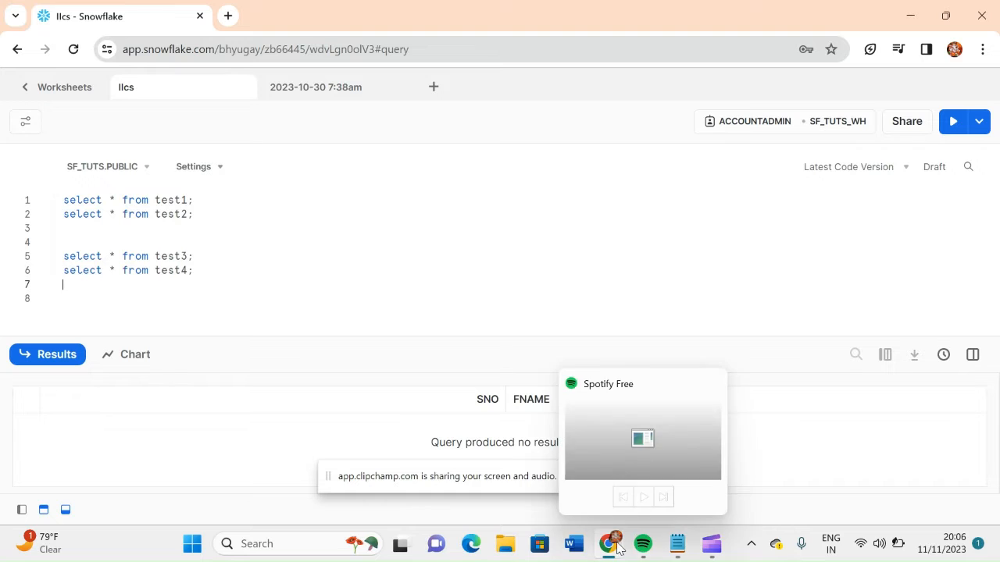
- Switch to Informatica Data Integration and review the taskflow types offered for a new asset
mouse_move(608, 543)
left_click(695, 462)
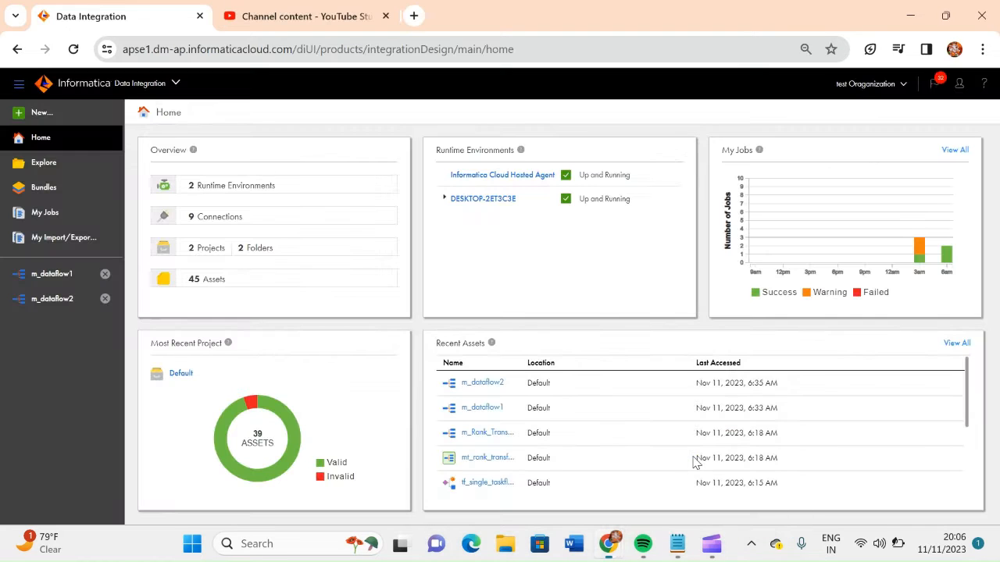
left_click(42, 114)
left_click(273, 273)
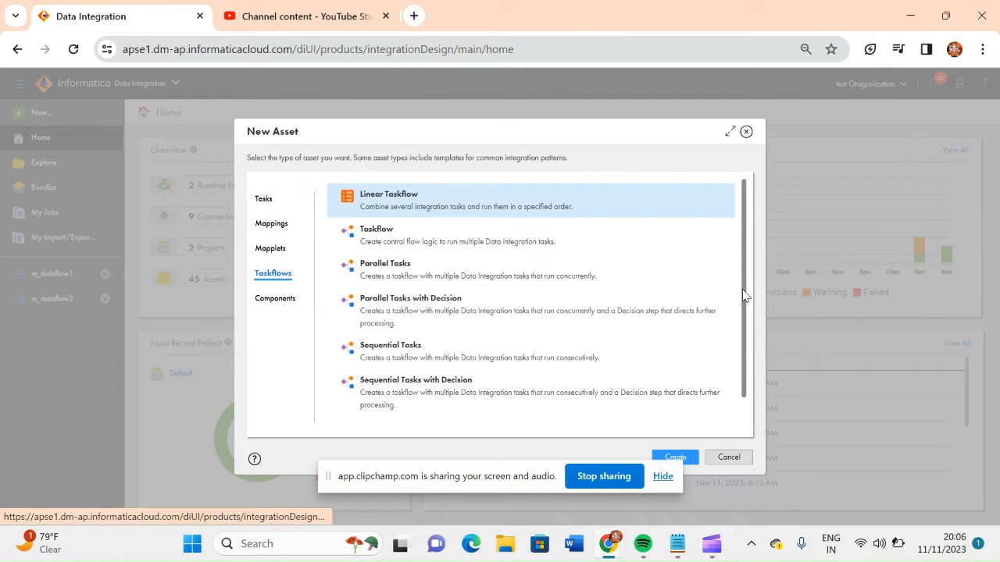
left_click_drag(742, 295, 748, 358)
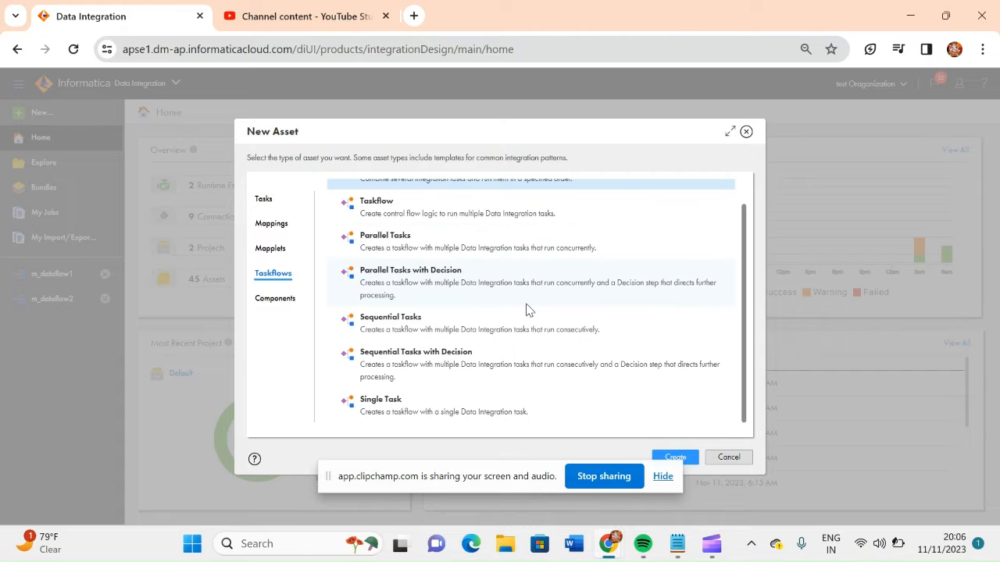
mouse_move(602, 532)
left_click(386, 16)
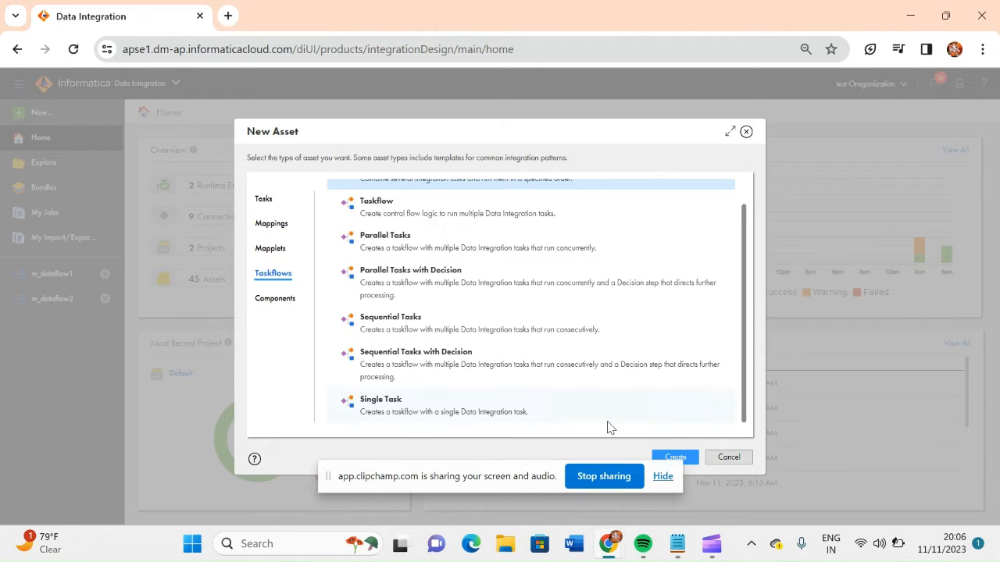
- Switch to the Snowflake worksheet and review the select queries on test1, test2, test3 and test4
left_click(685, 550)
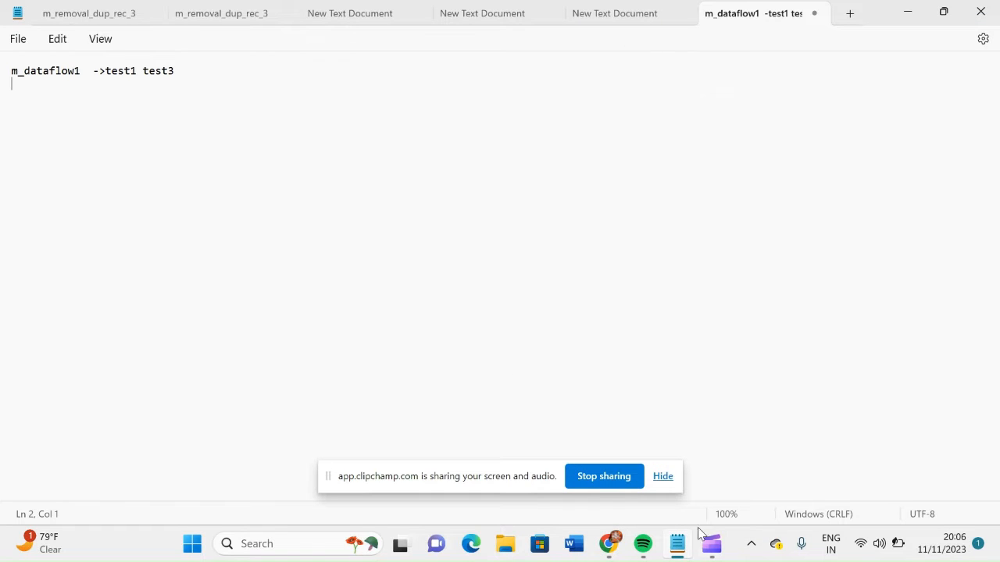
mouse_move(608, 545)
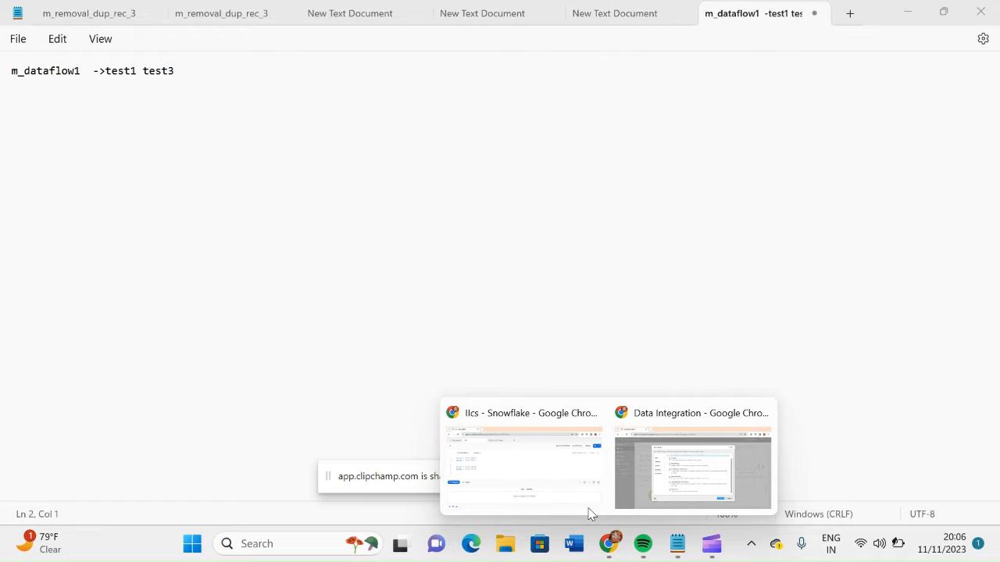
left_click(538, 461)
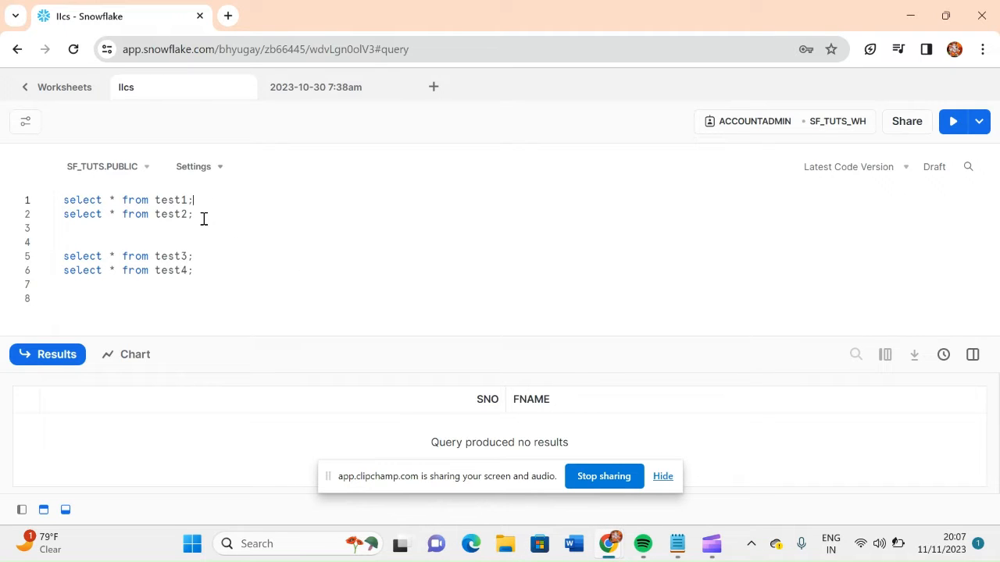
left_click_drag(203, 218, 66, 197)
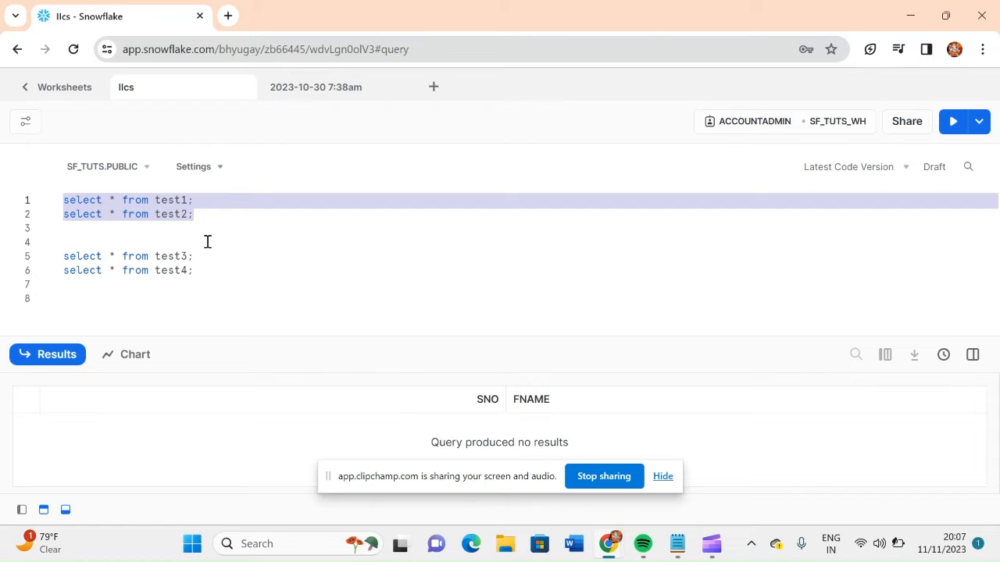
left_click(207, 274)
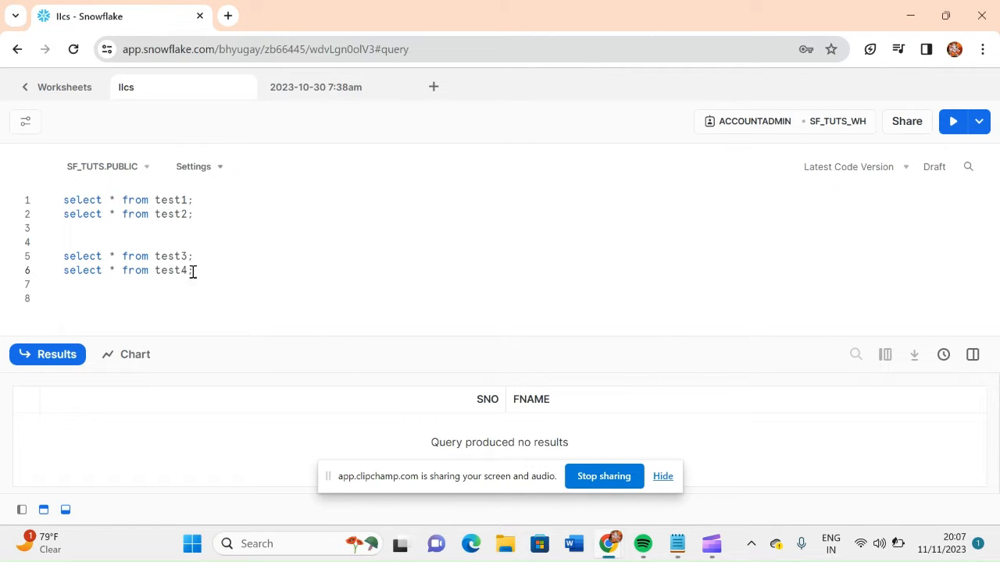
left_click_drag(192, 272, 70, 257)
left_click(273, 303)
- Switch to Notepad and insert the arrow "--->" between test1 and test3 in the m_dataflow1 note
mouse_move(615, 551)
left_click(678, 547)
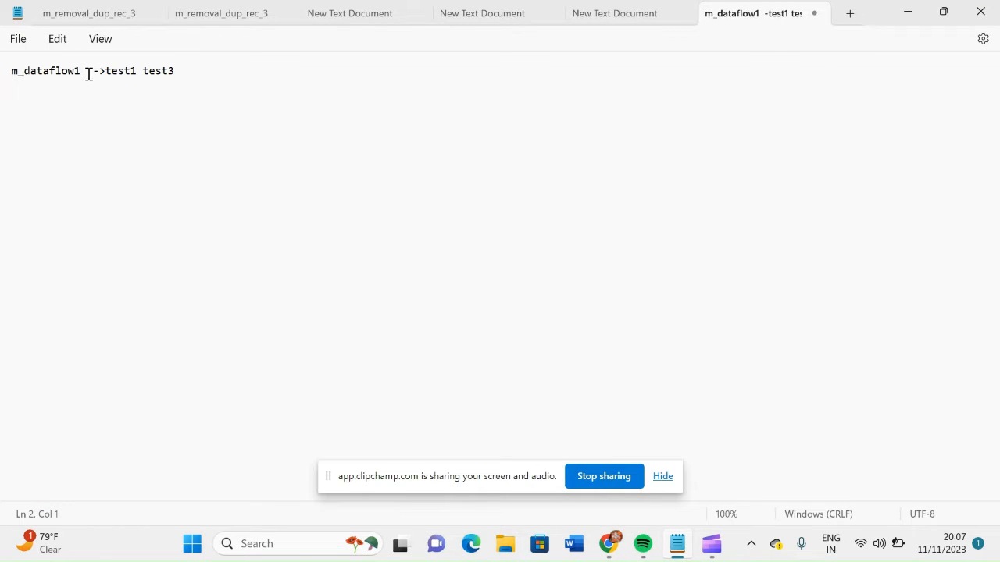
double_click(58, 72)
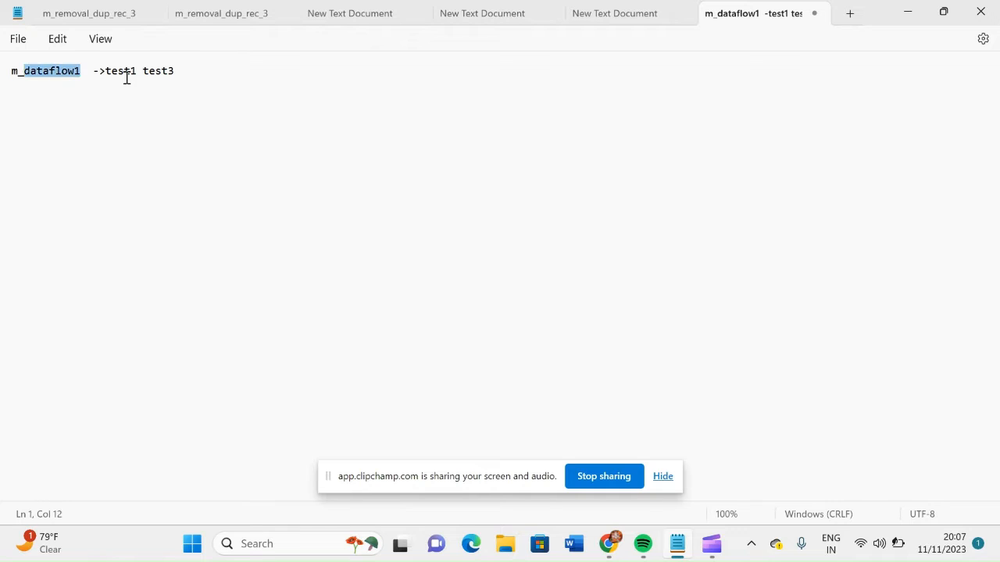
left_click(142, 72)
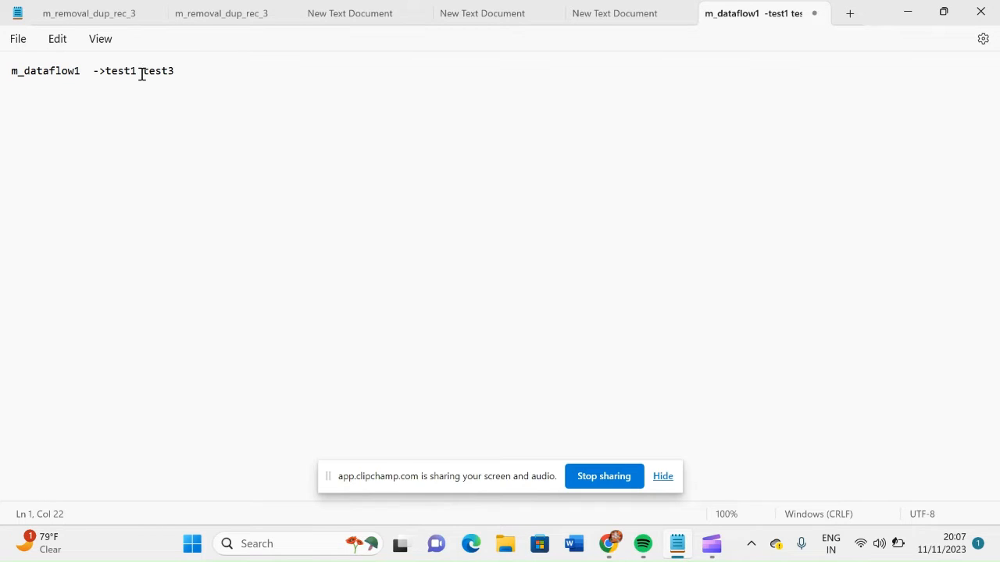
type("--->")
- Duplicate the m_dataflow1 line below the original, leaving an empty line between them
left_click_drag(207, 74, 8, 72)
key("ctrl+c")
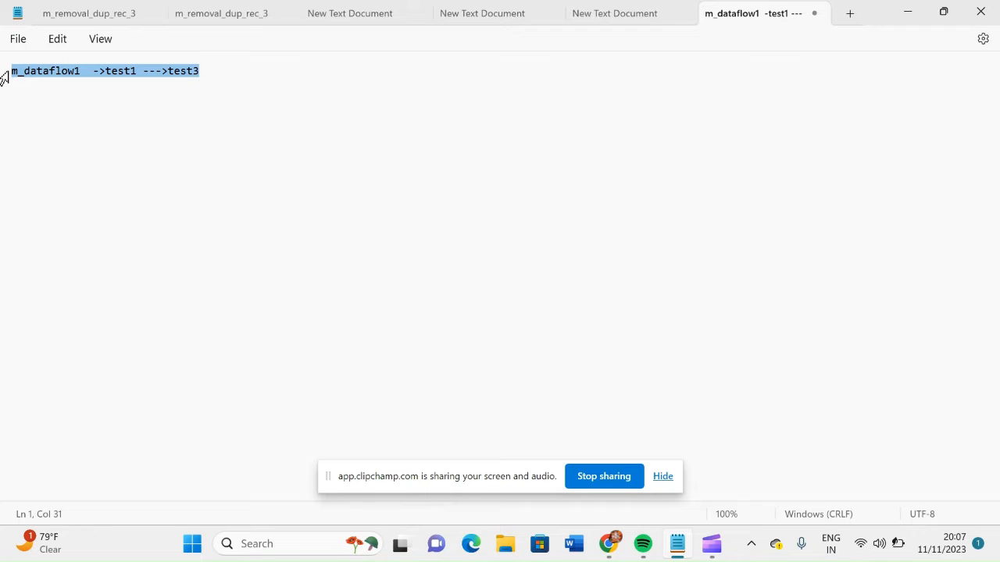
left_click(221, 72)
key("Return")
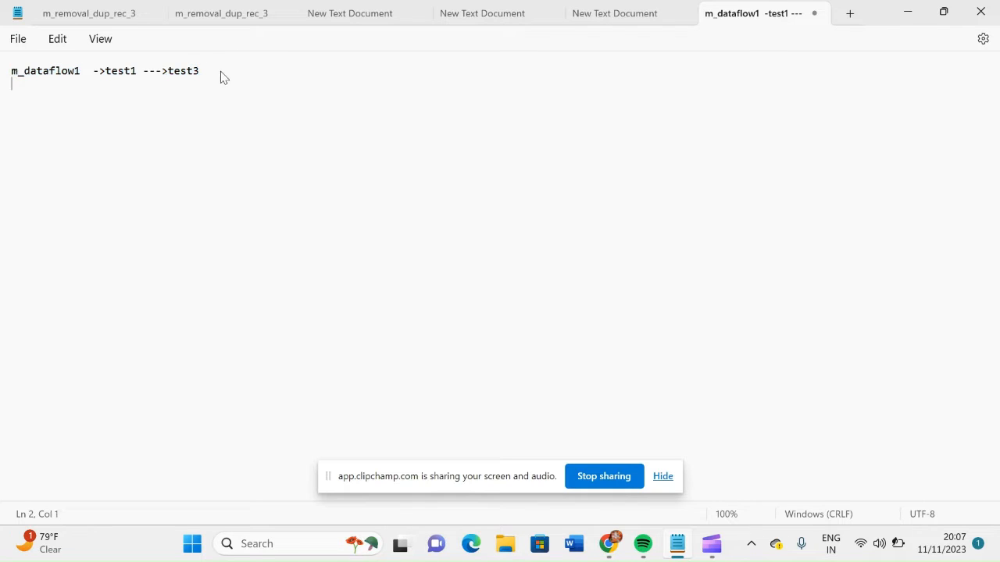
key("ctrl+v")
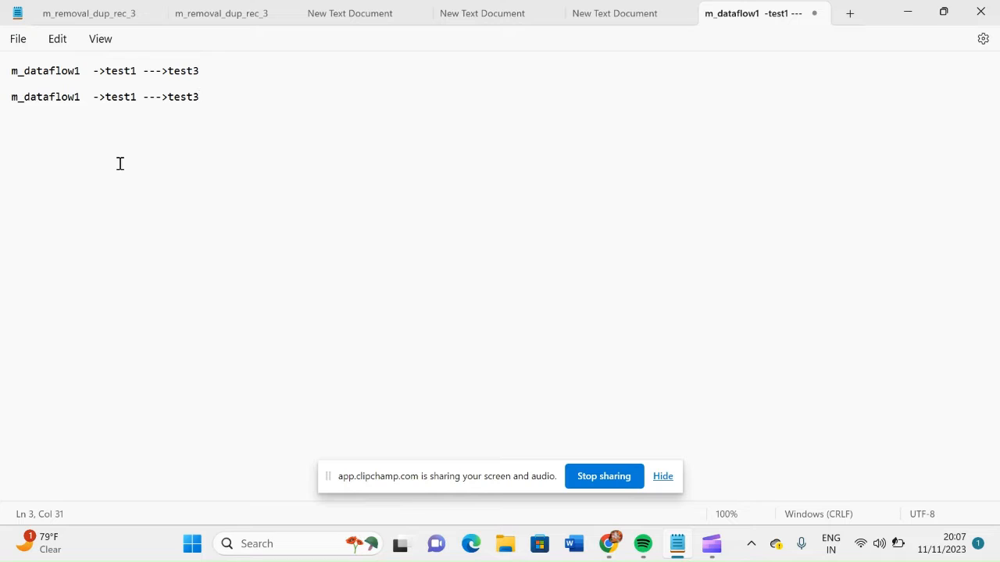
- Change the duplicated line to read "m_dataflow2 ->test2 --->test4"
key("BackSpace")
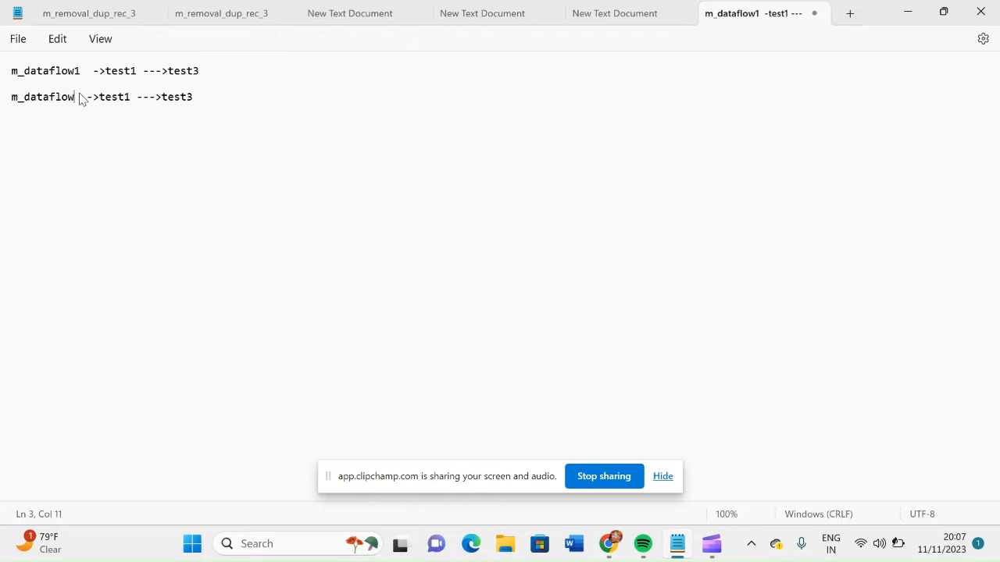
type("2")
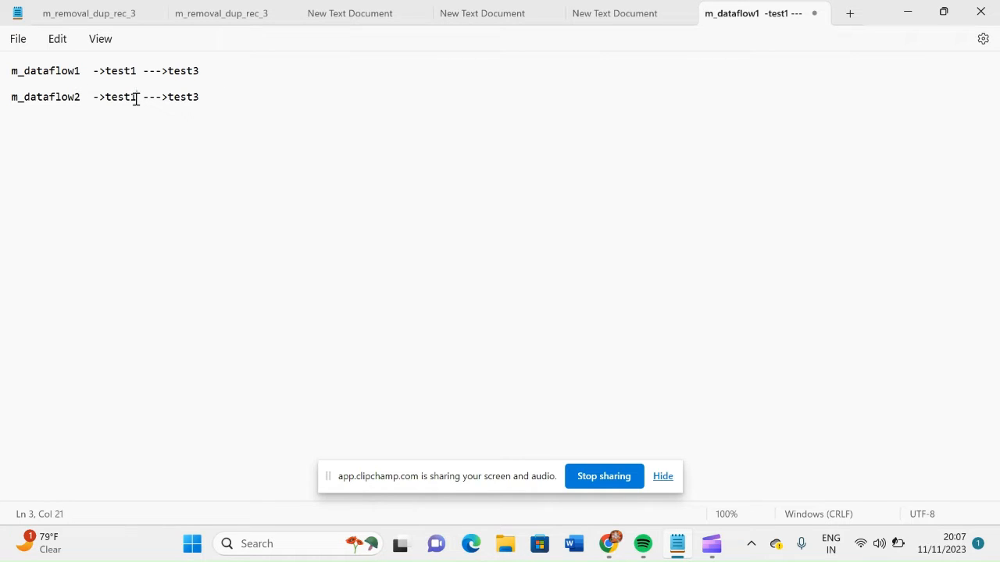
key("BackSpace")
type("2")
key("BackSpace")
double_click(57, 71)
double_click(48, 97)
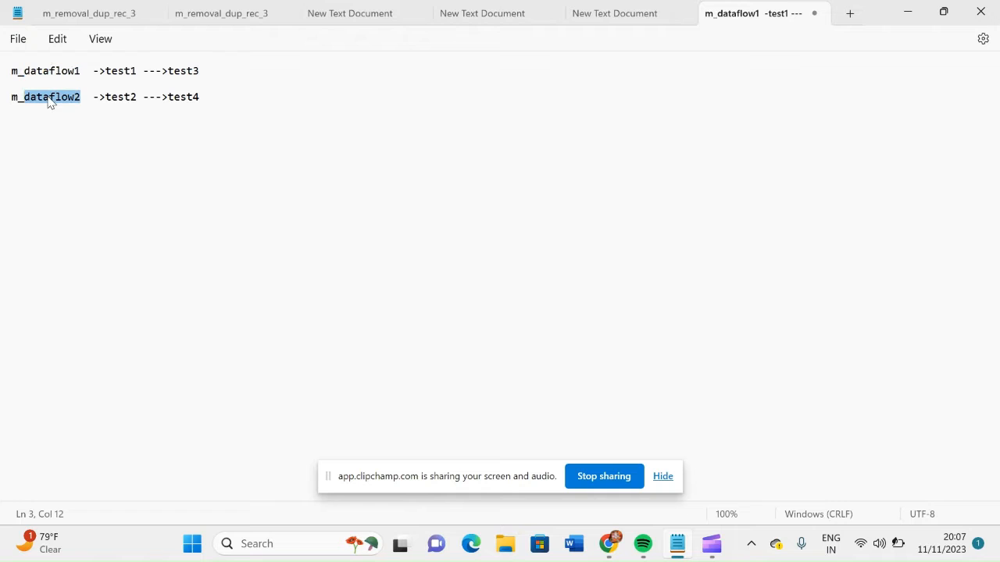
- Switch back to Informatica Data Integration and dismiss the New Asset dialog without creating anything
mouse_move(609, 543)
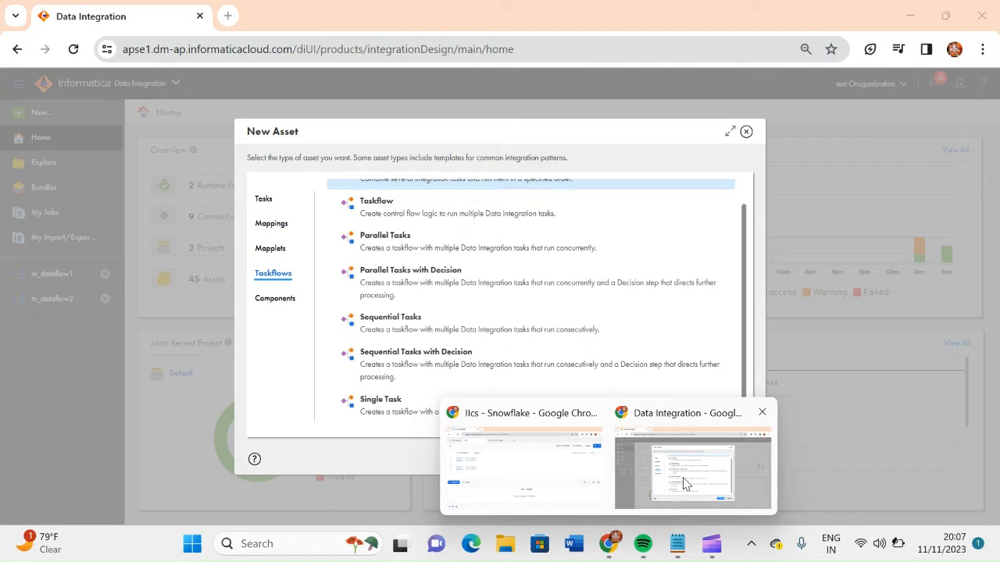
left_click(683, 473)
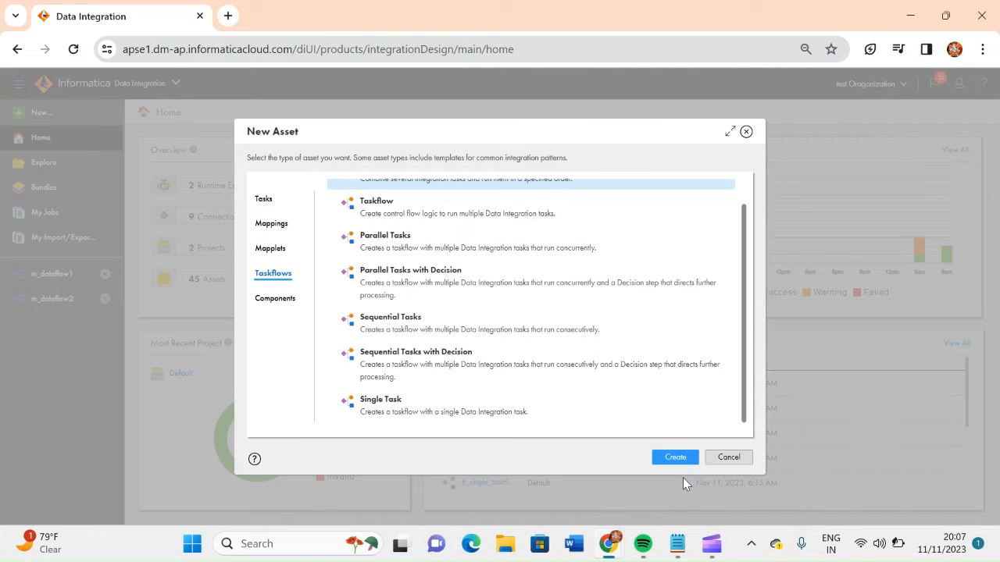
left_click(727, 458)
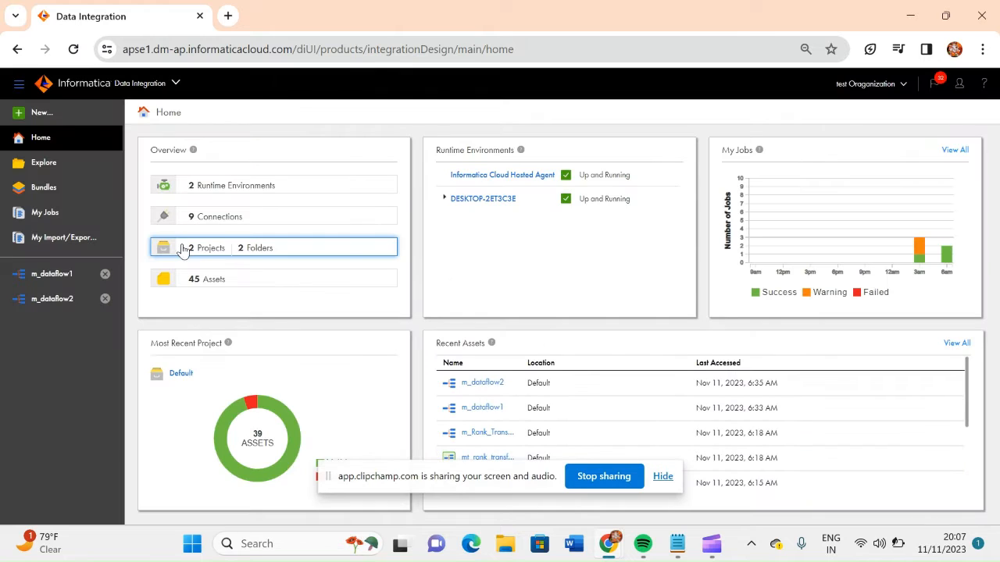
- Open the m_dataflow2 mapping from the Default project and check its source and target object settings
left_click(41, 167)
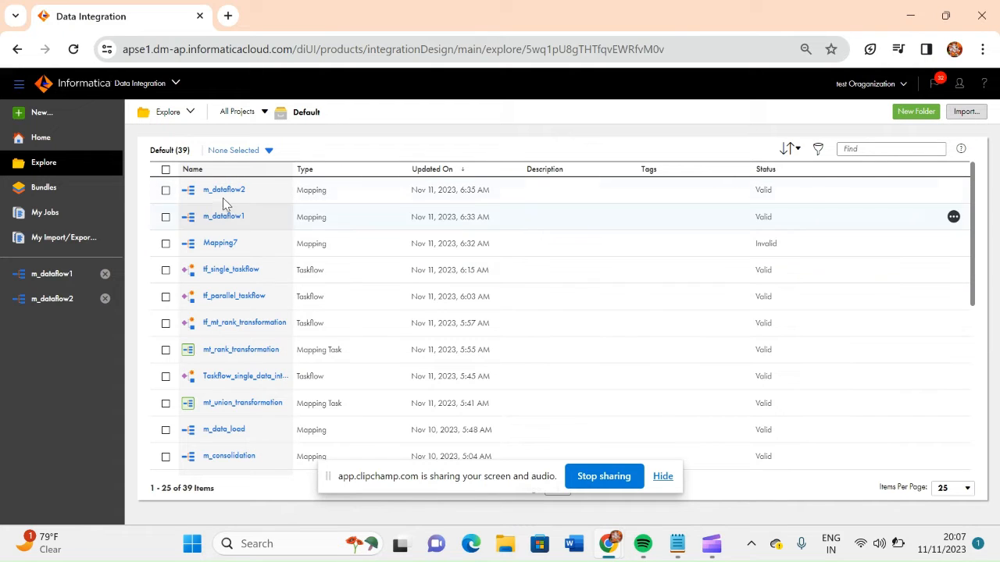
left_click(223, 192)
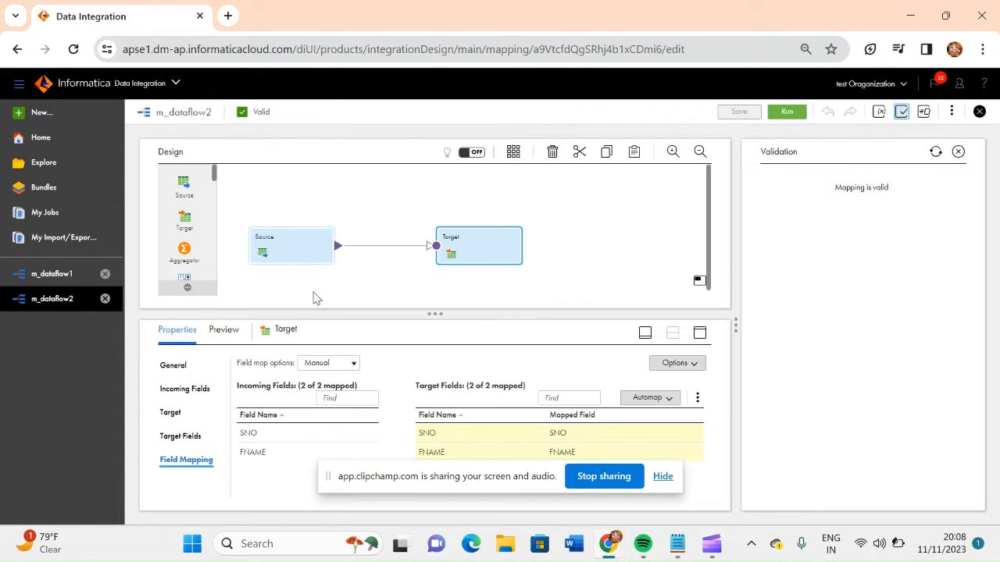
left_click(287, 254)
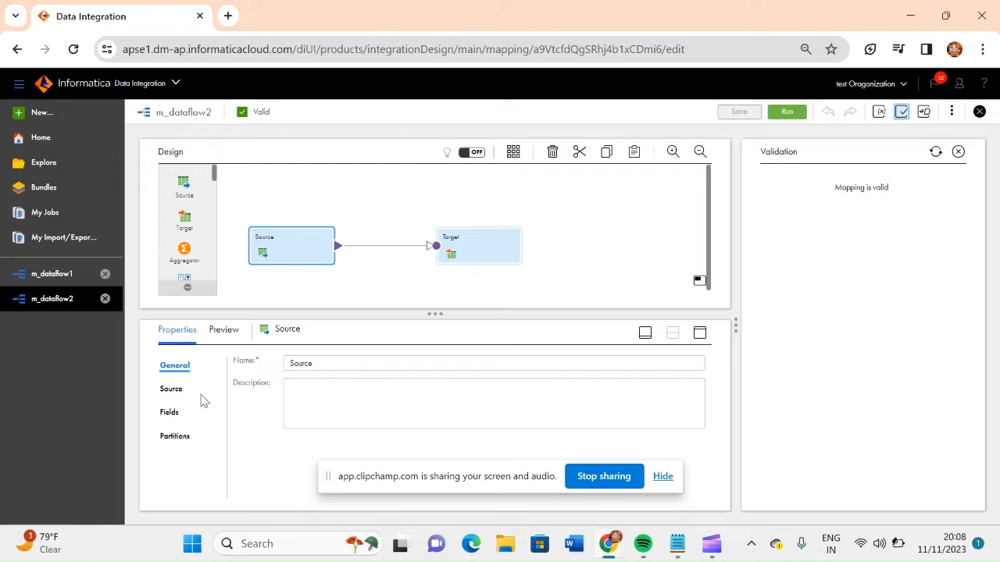
left_click(172, 388)
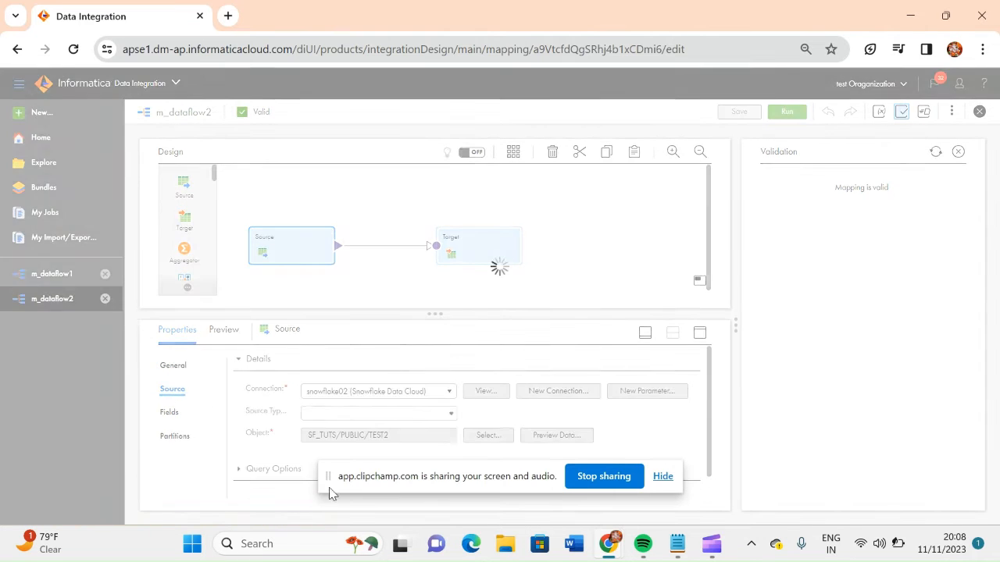
left_click_drag(452, 480, 512, 511)
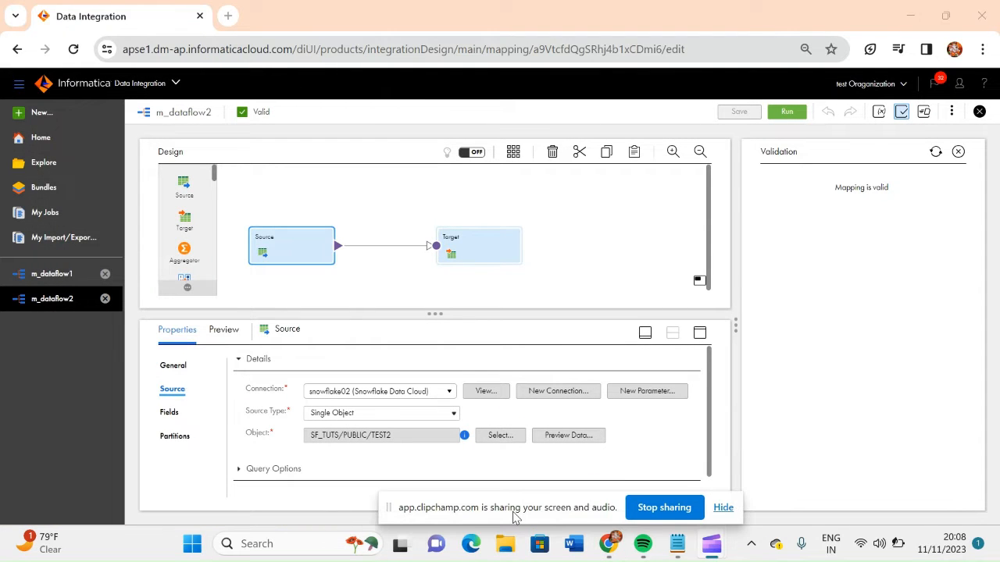
left_click(469, 260)
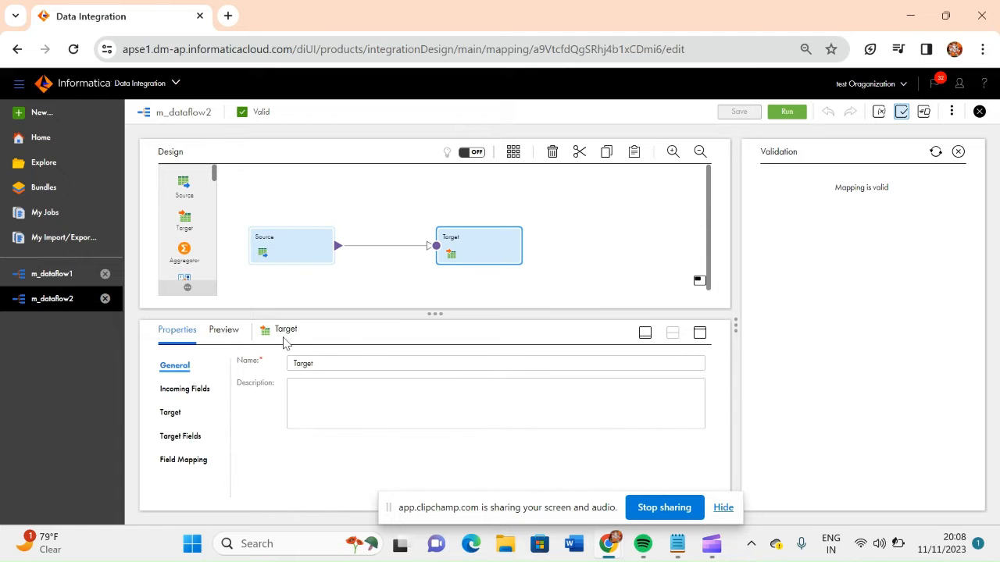
left_click(172, 414)
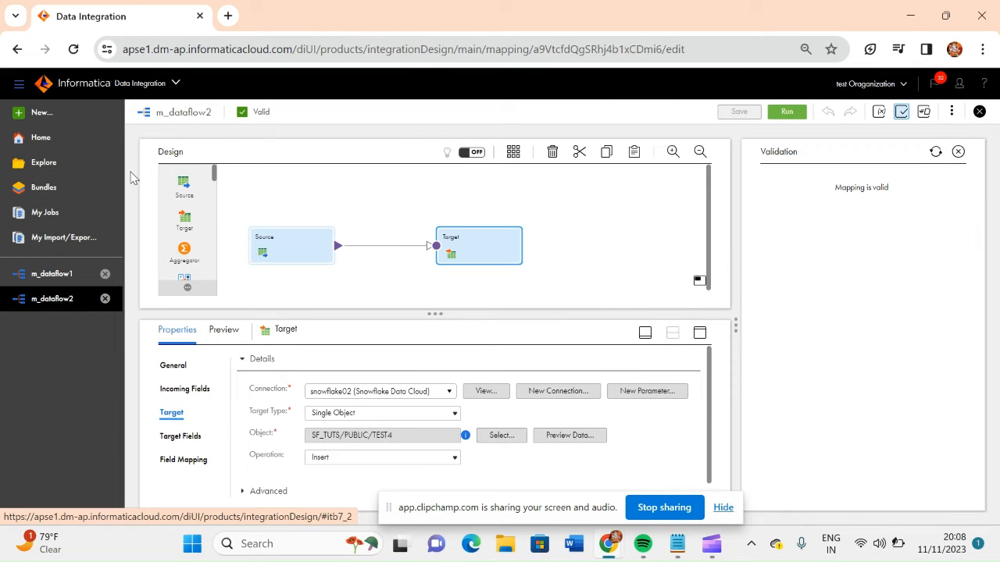
- Open the m_dataflow1 mapping from the Default project and check its source and target object settings
left_click(47, 167)
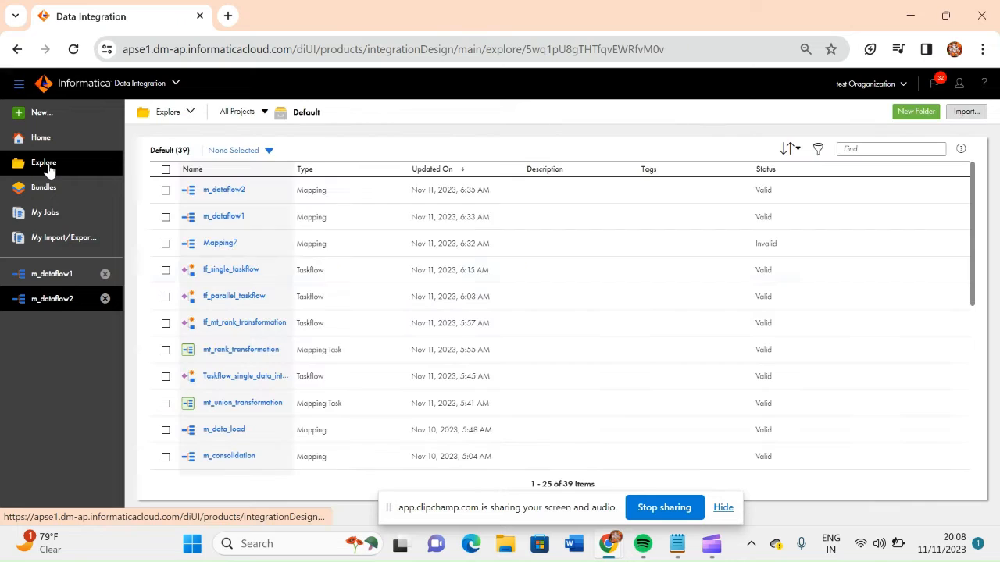
left_click(224, 218)
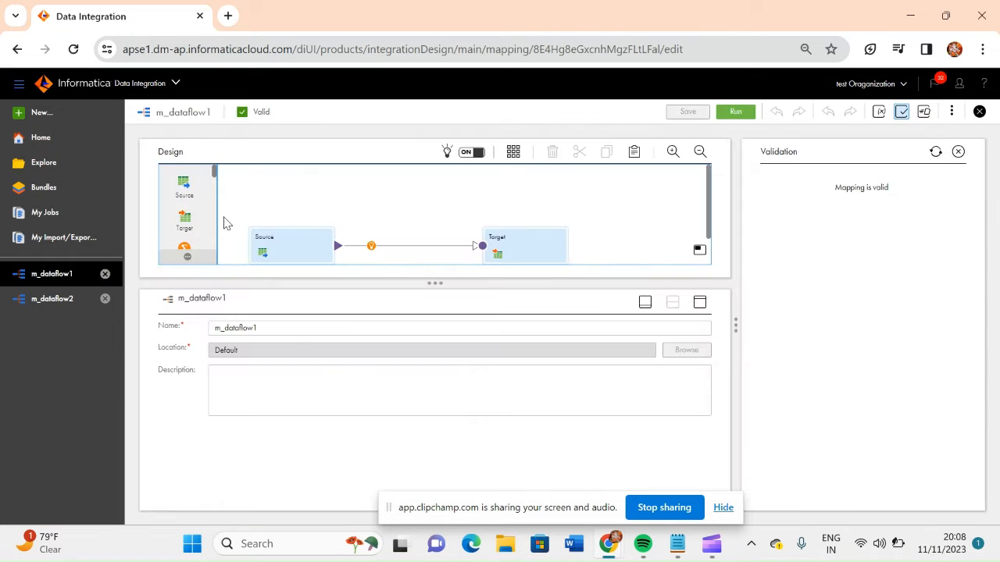
left_click(289, 252)
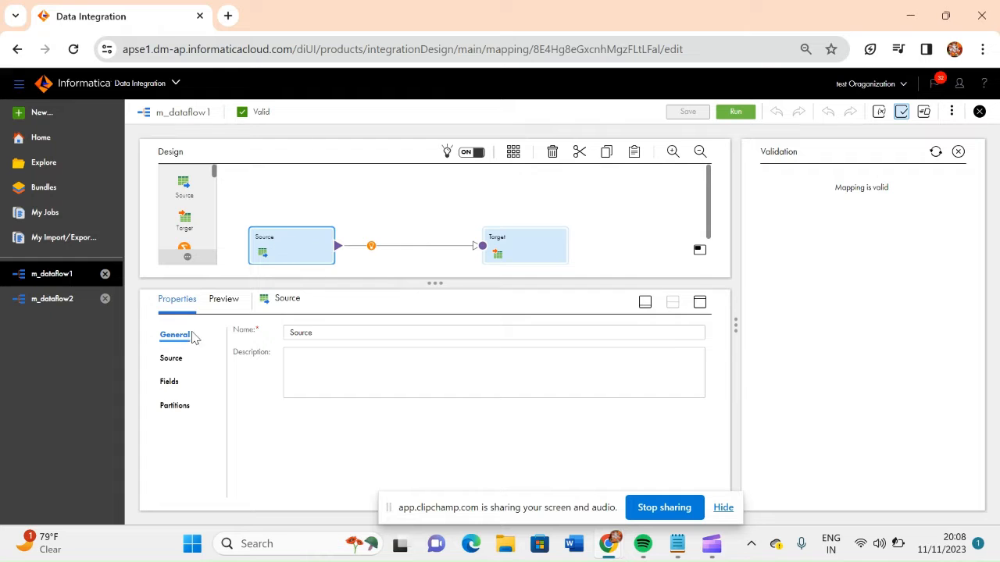
left_click(172, 360)
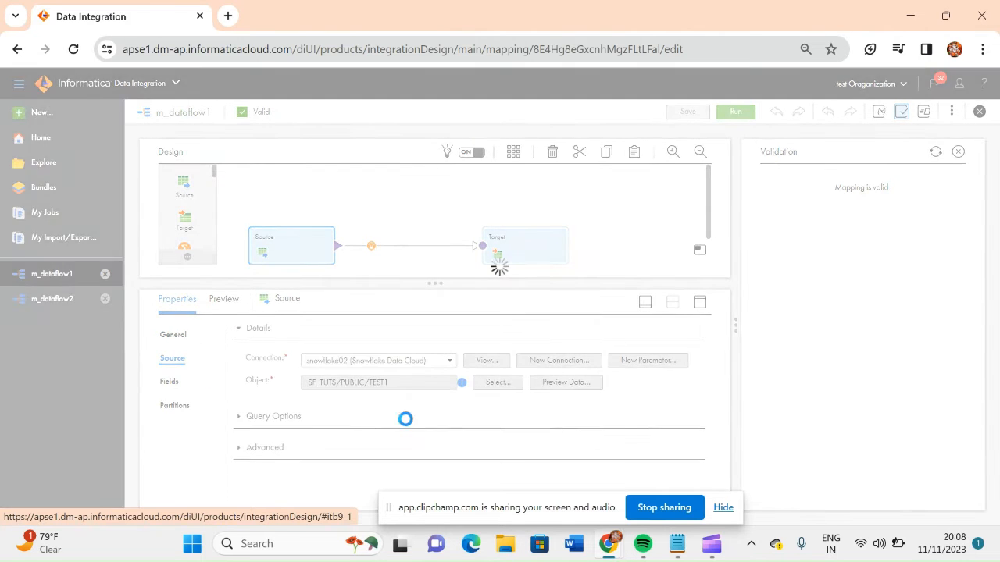
left_click(520, 234)
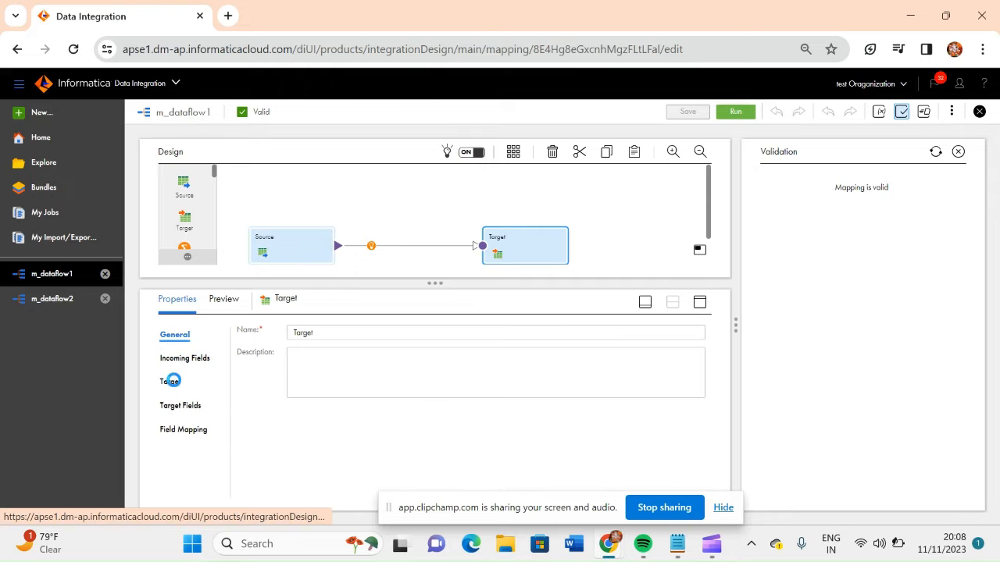
left_click(171, 381)
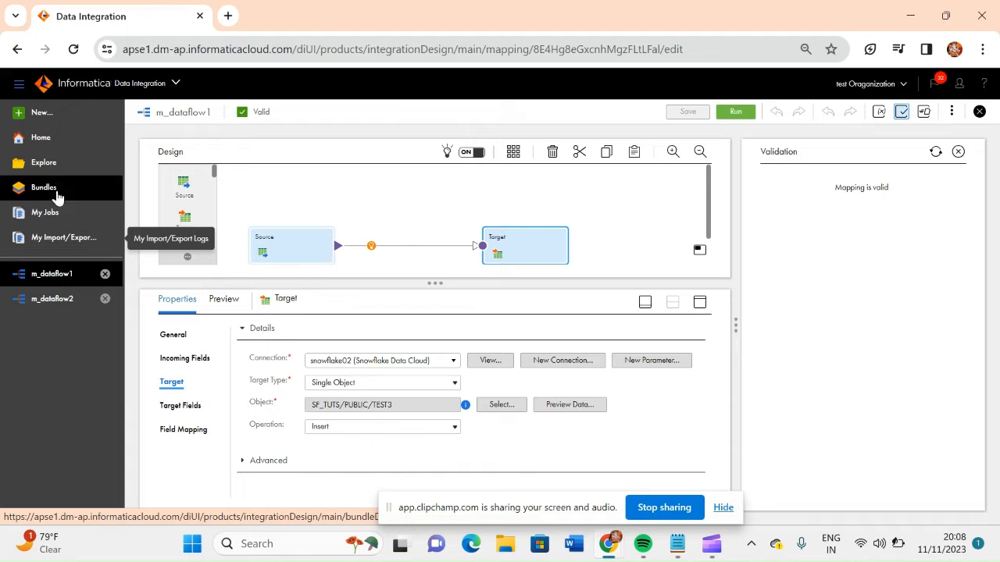
- Create a new Mapping Task asset from the Tasks category
left_click(43, 115)
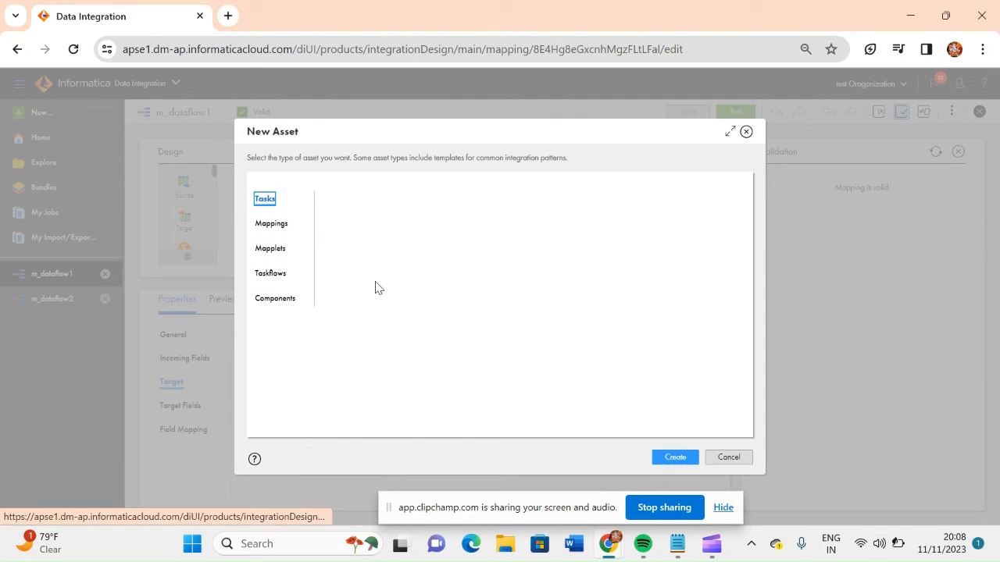
left_click(270, 273)
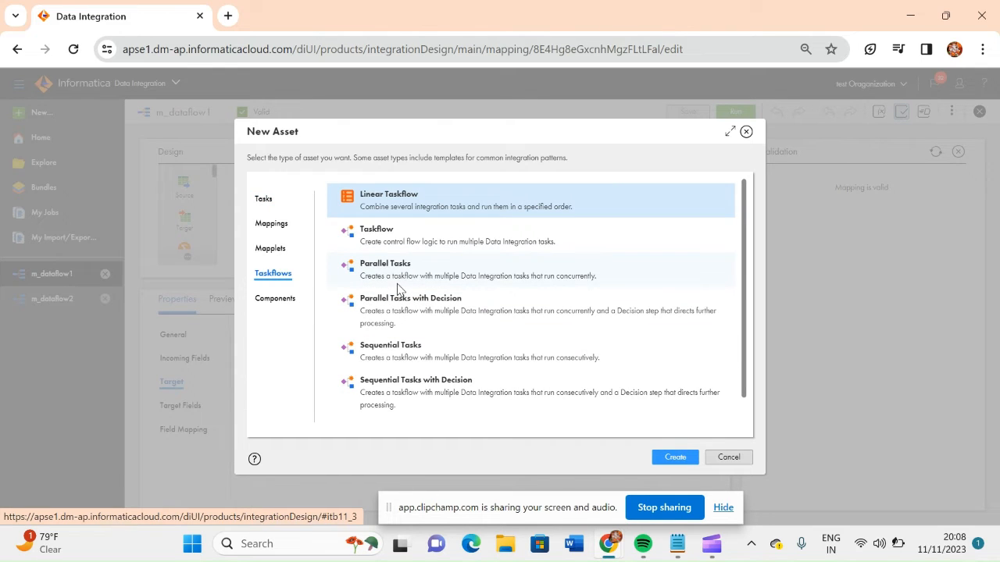
left_click(263, 201)
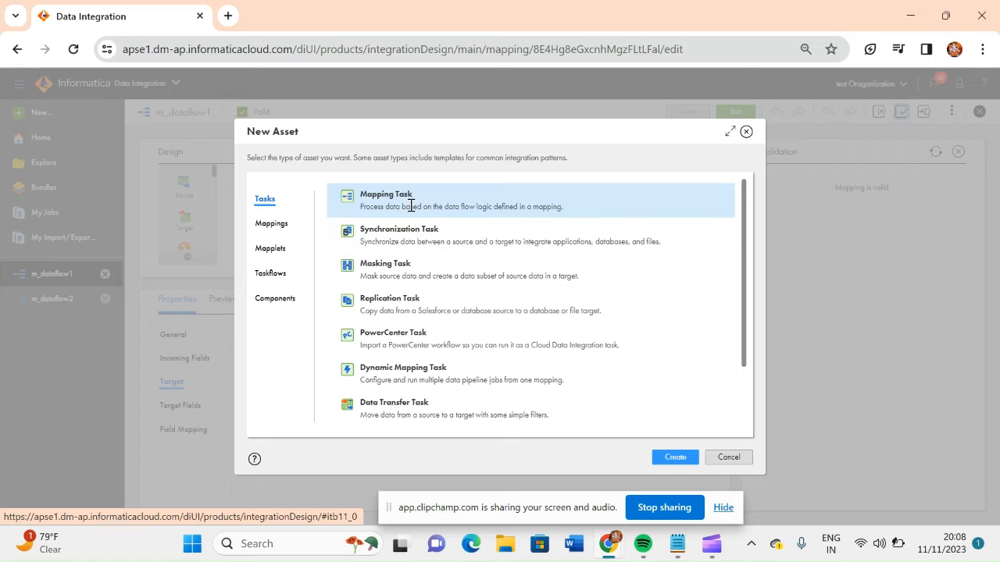
left_click(675, 461)
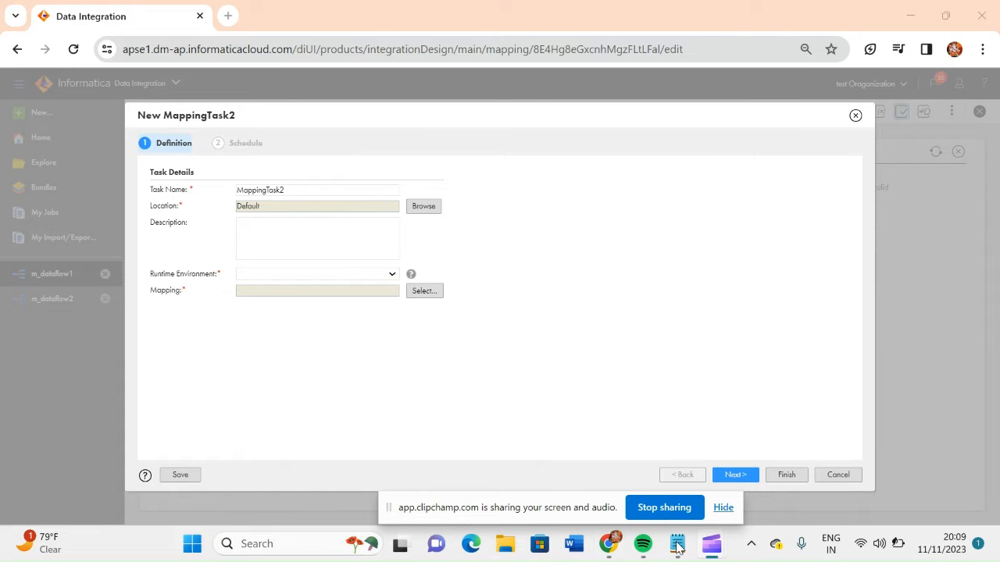
- Switch to Notepad and copy the mapping name m_dataflow1 from the first line of the notes
key("alt+Tab")
key("Tab")
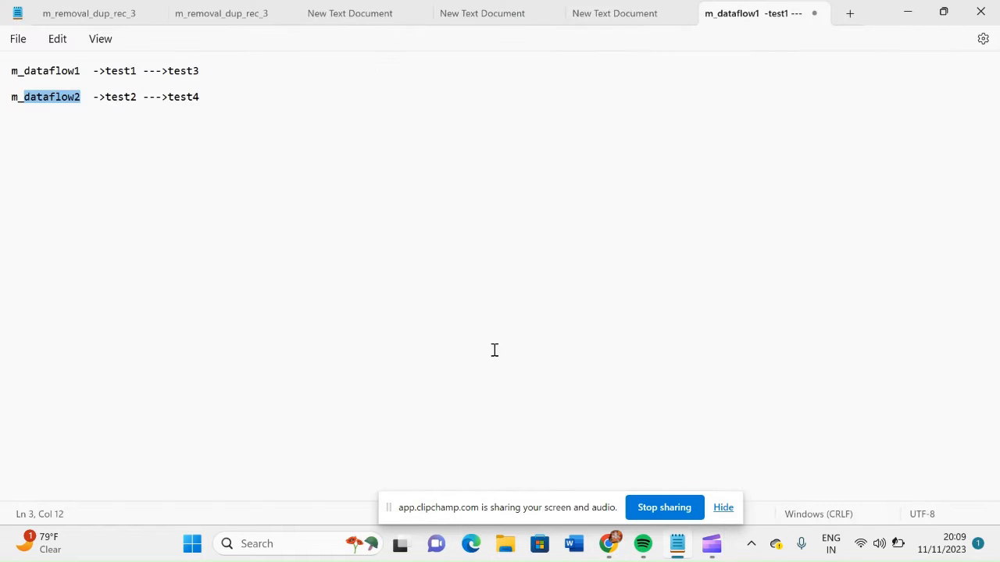
left_click(180, 143)
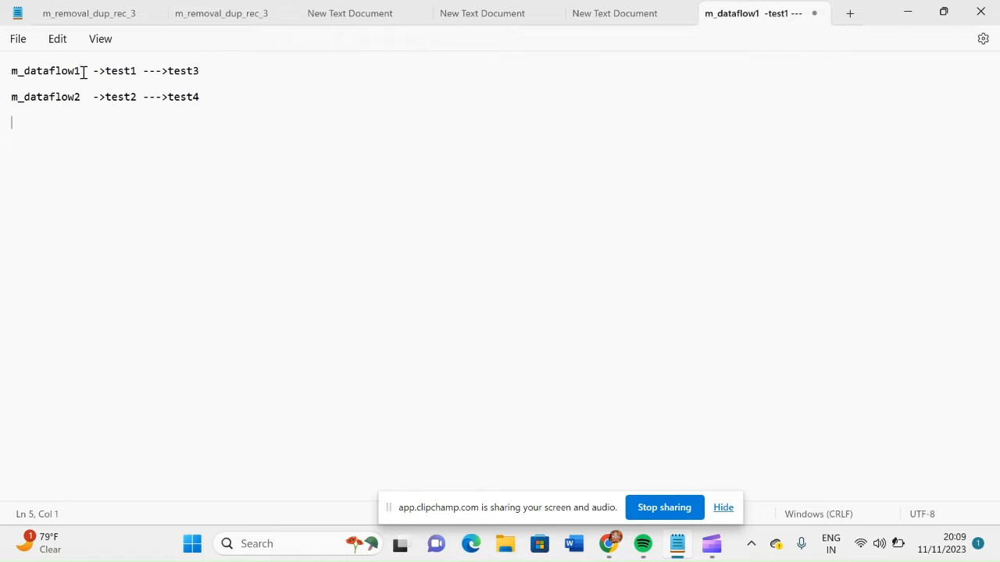
left_click_drag(84, 72, 3, 75)
key("ctrl+c")
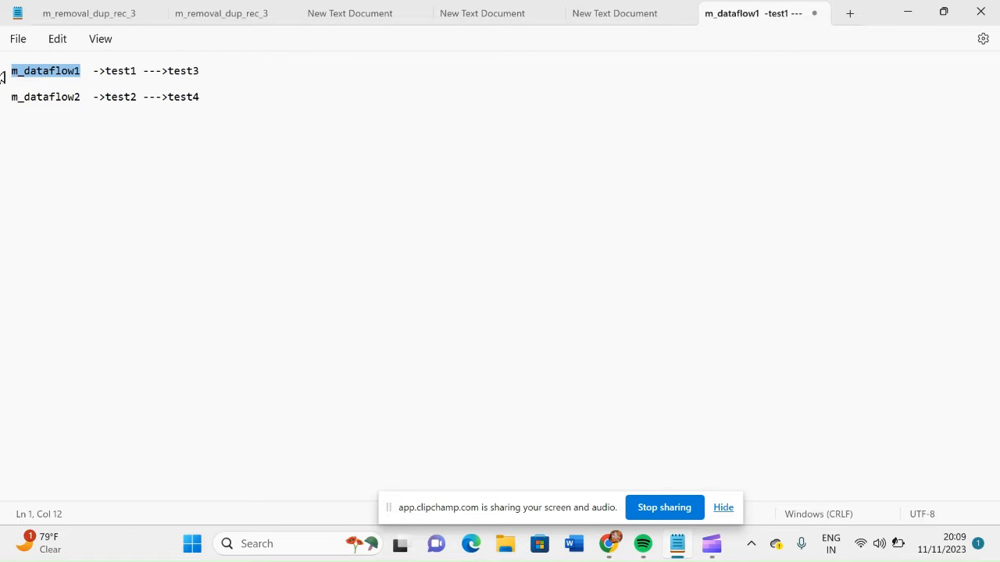
- Switch back to Informatica Data Integration and name the new mapping task mt_m_dataflow1
key("alt+Tab")
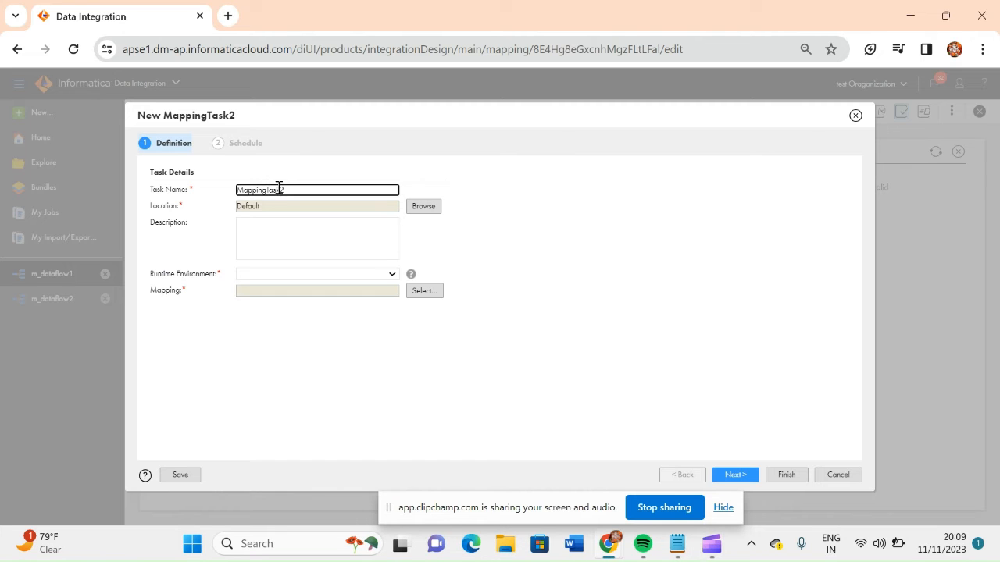
left_click_drag(292, 194, 234, 198)
key("ctrl+v")
type("mt_")
left_click_drag(448, 252, 183, 110)
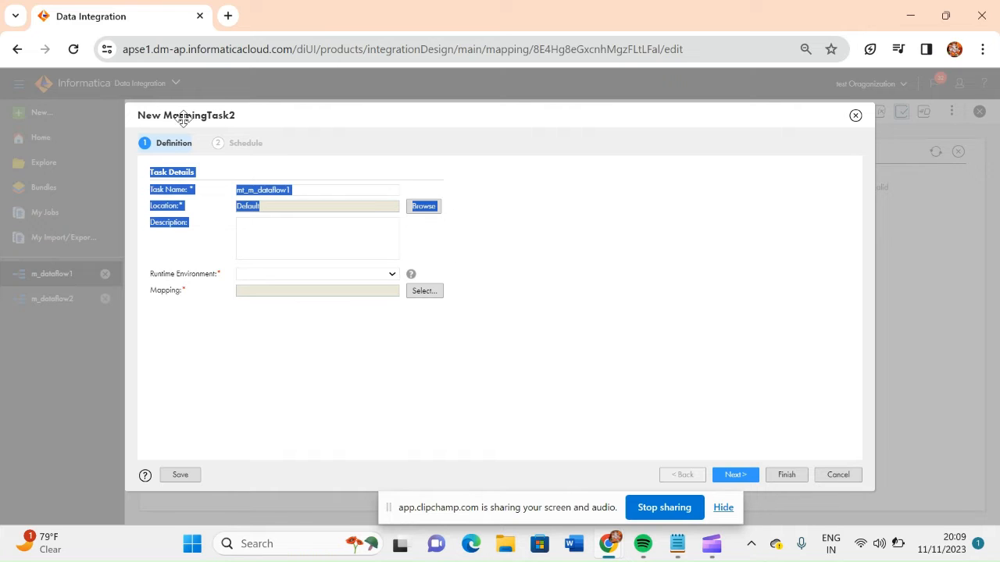
left_click(310, 191)
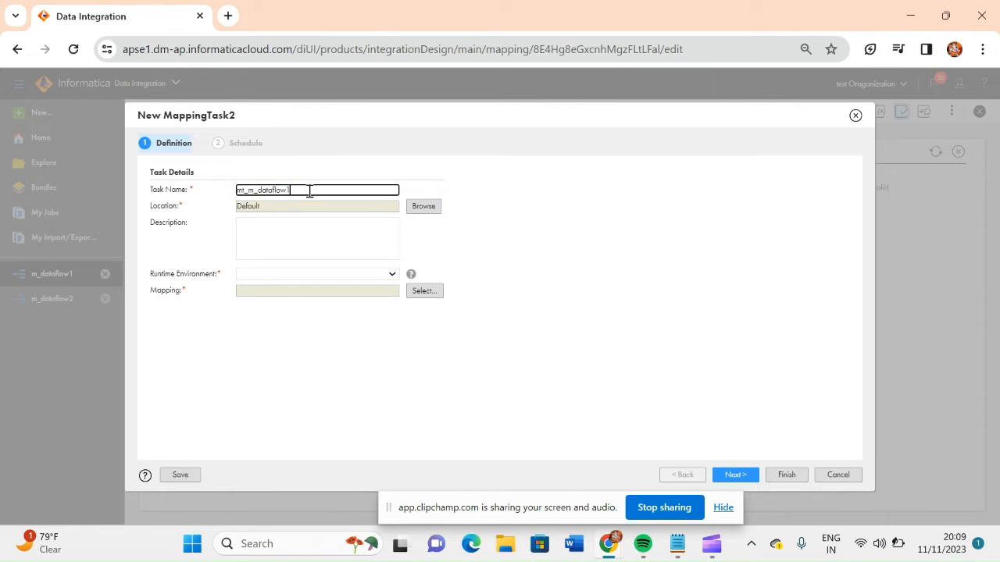
- Copy the task name into Notepad on two lines below the dataflow notes, removing the final digit from the second copy
left_click_drag(307, 191, 229, 194)
key("ctrl+c")
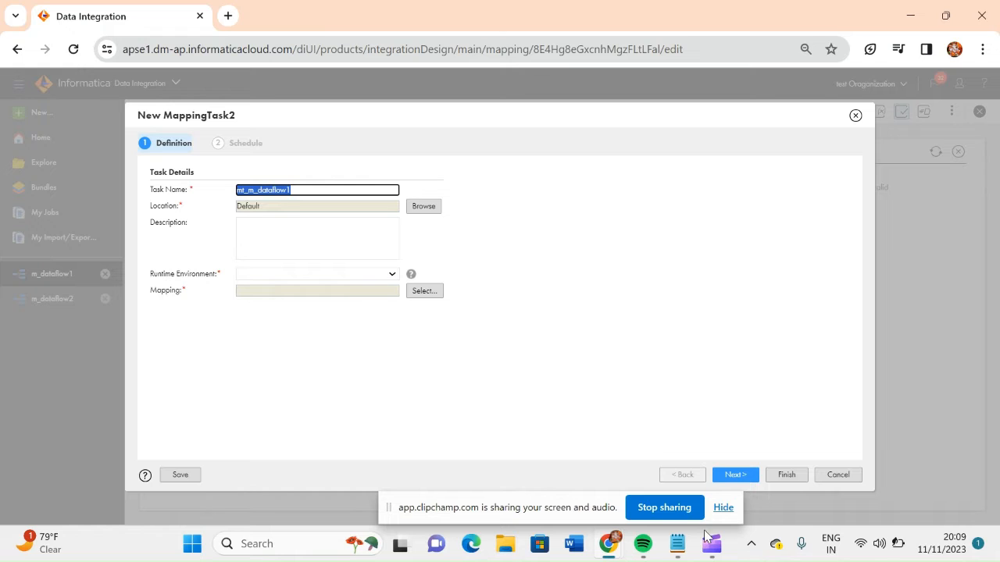
left_click(679, 542)
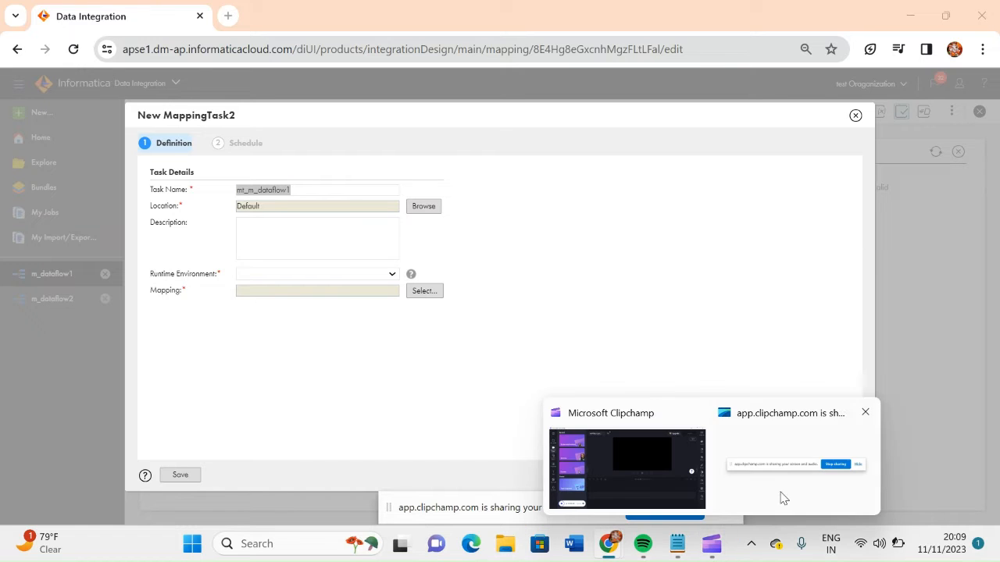
key("alt+Tab")
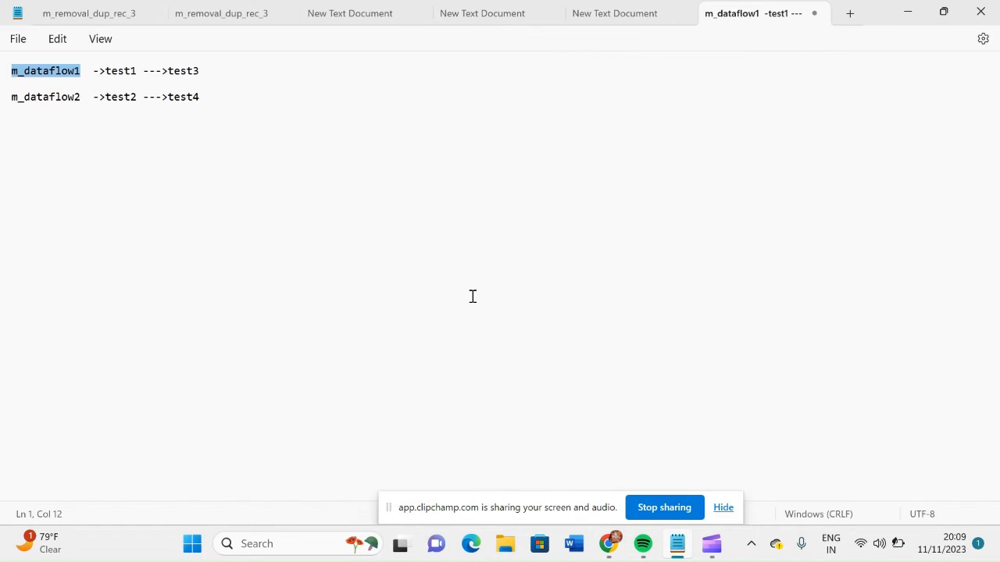
key("Down")
key("Down")
key("Down")
key("Down")
key("Down")
key("Down")
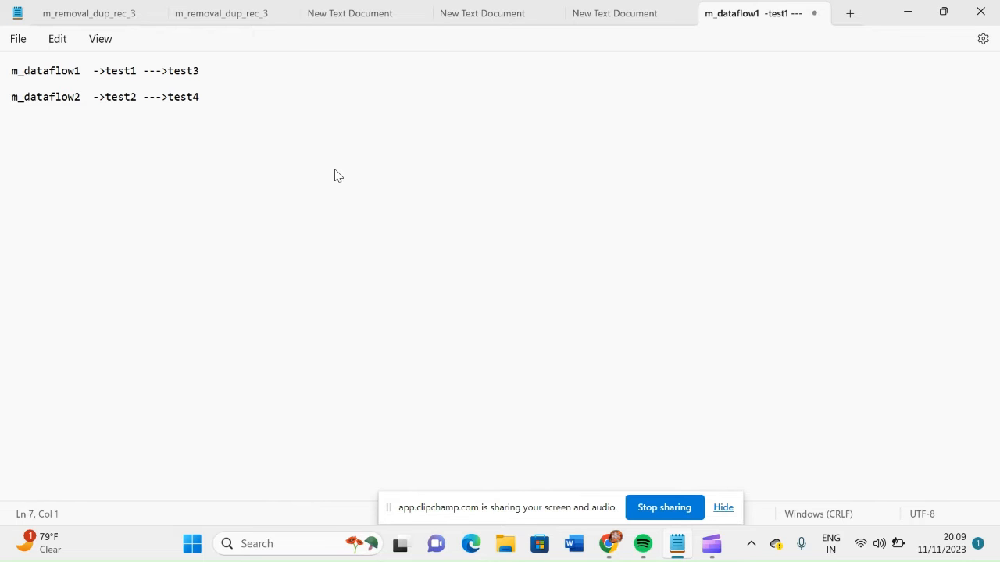
key("ctrl+v")
key("Return")
key("ctrl+v")
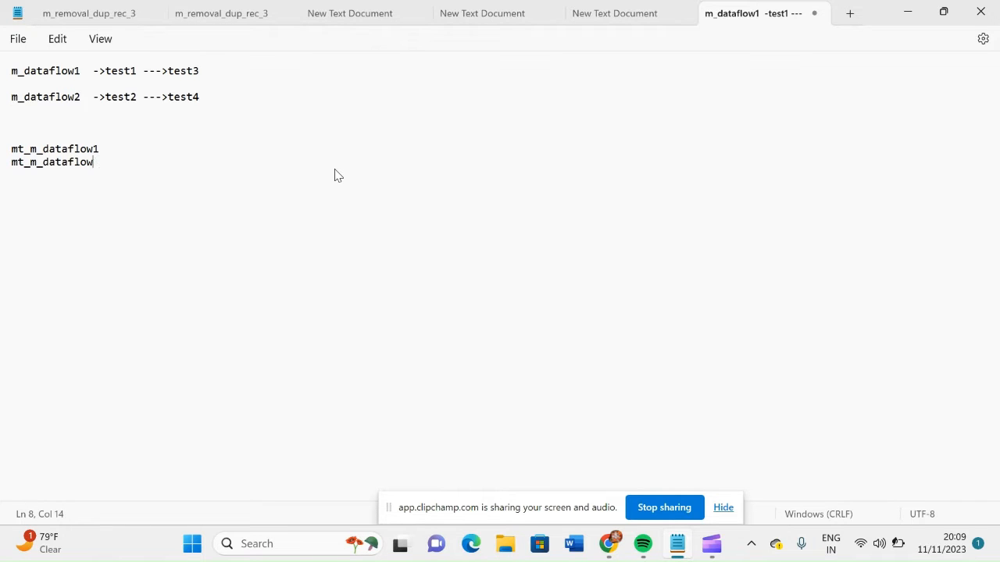
- Back in Informatica Data Integration, set the task's runtime environment to DESKTOP-2ET3C3E and its mapping to m_dataflow1
key("alt+Tab")
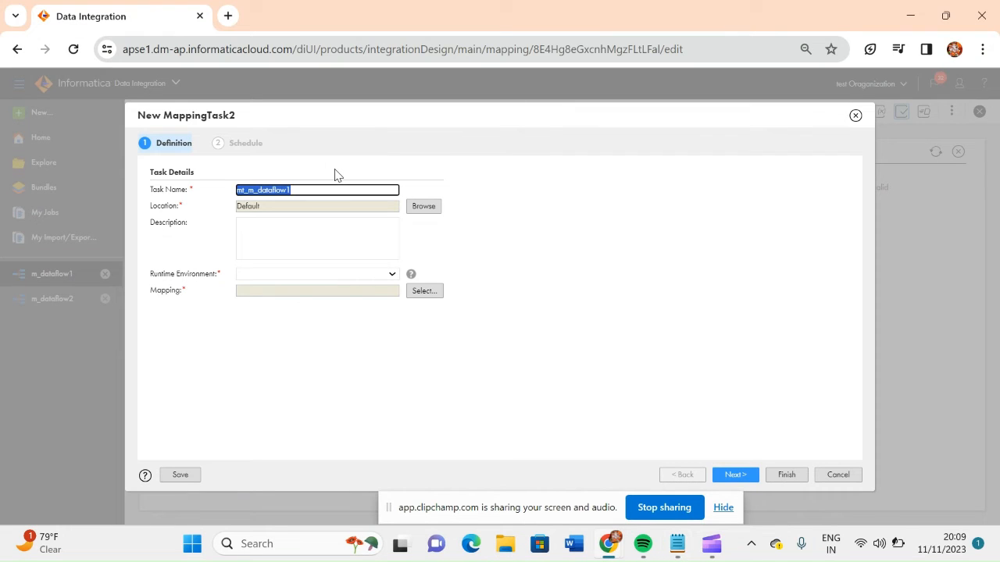
left_click(531, 286)
left_click(389, 275)
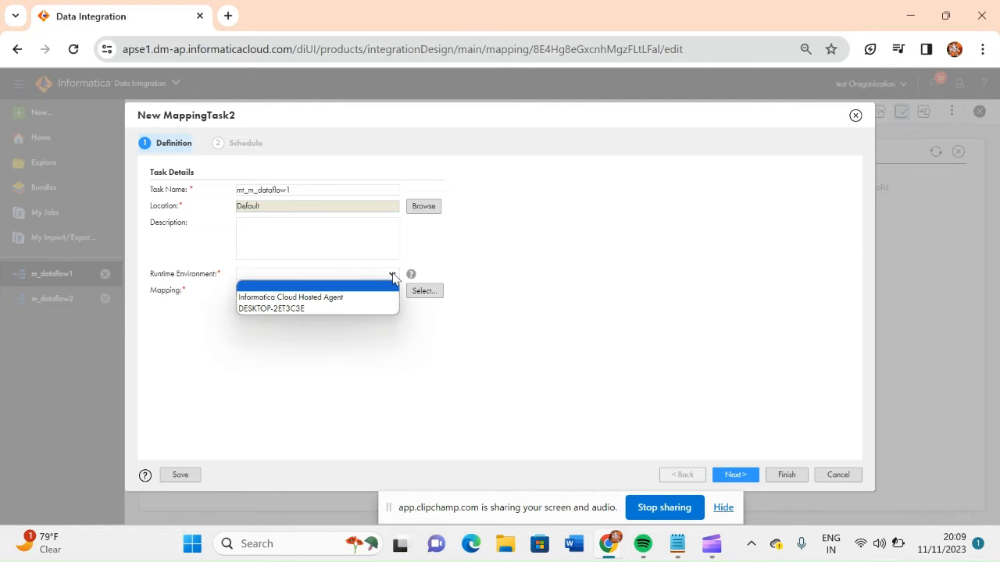
left_click(313, 308)
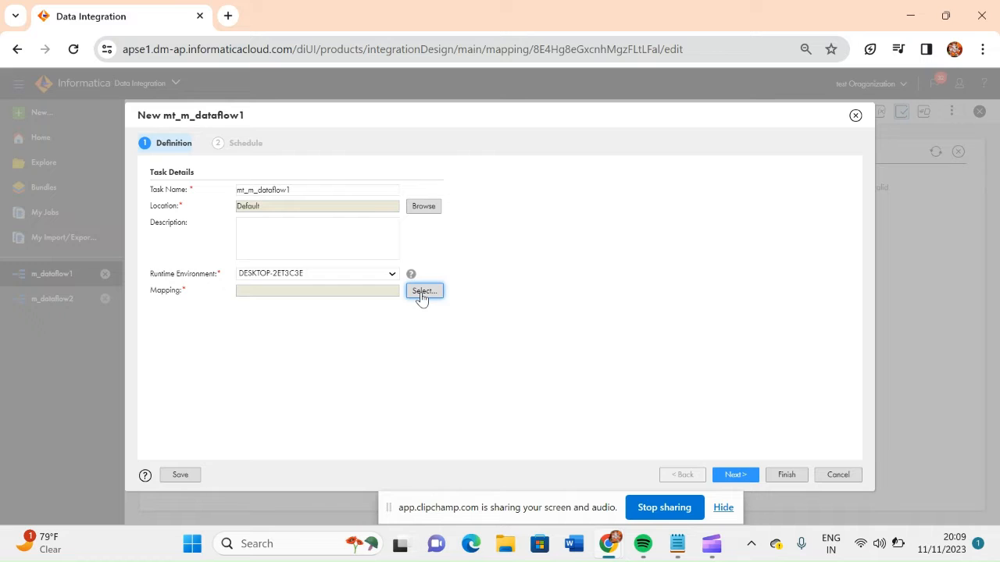
left_click(422, 294)
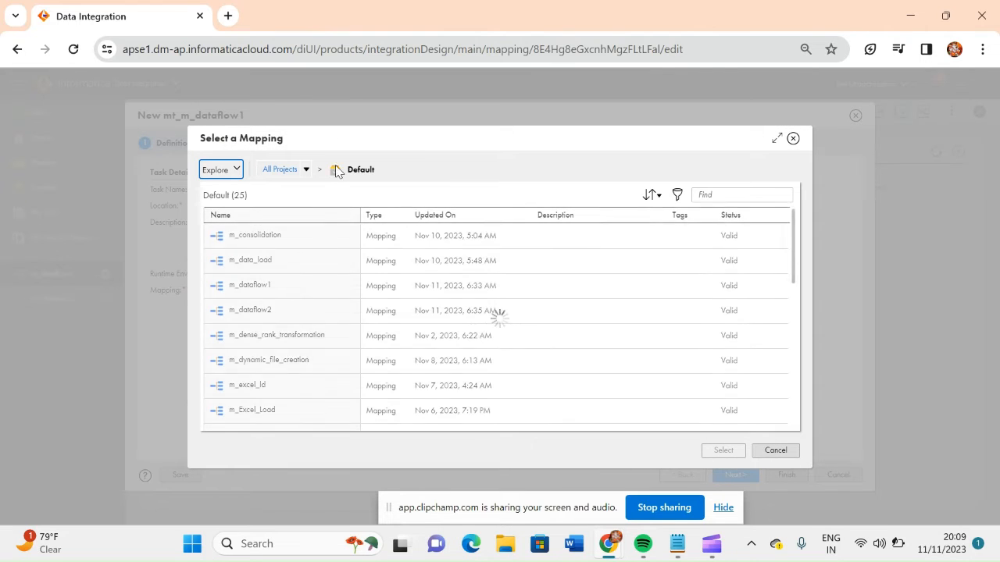
left_click(260, 291)
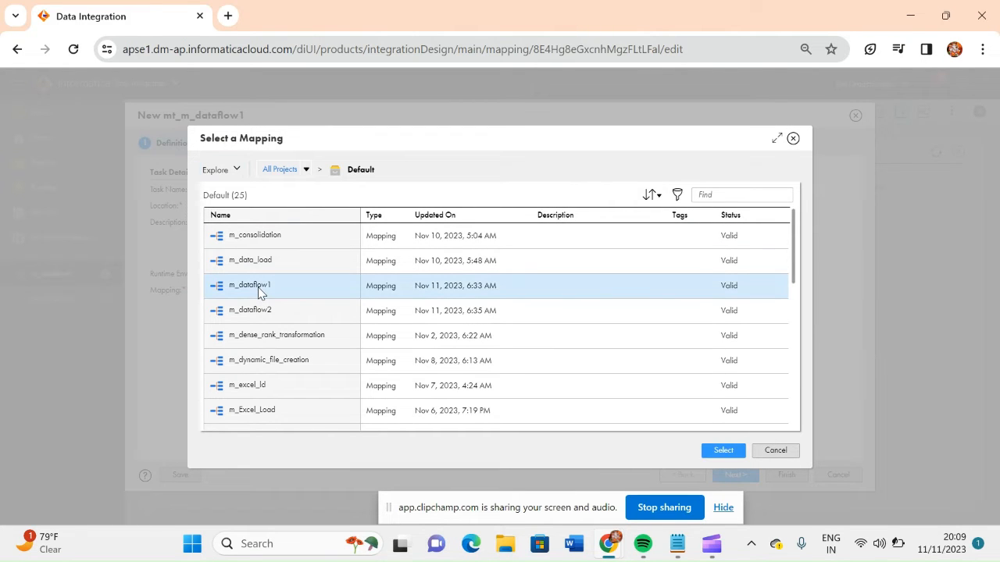
left_click(723, 452)
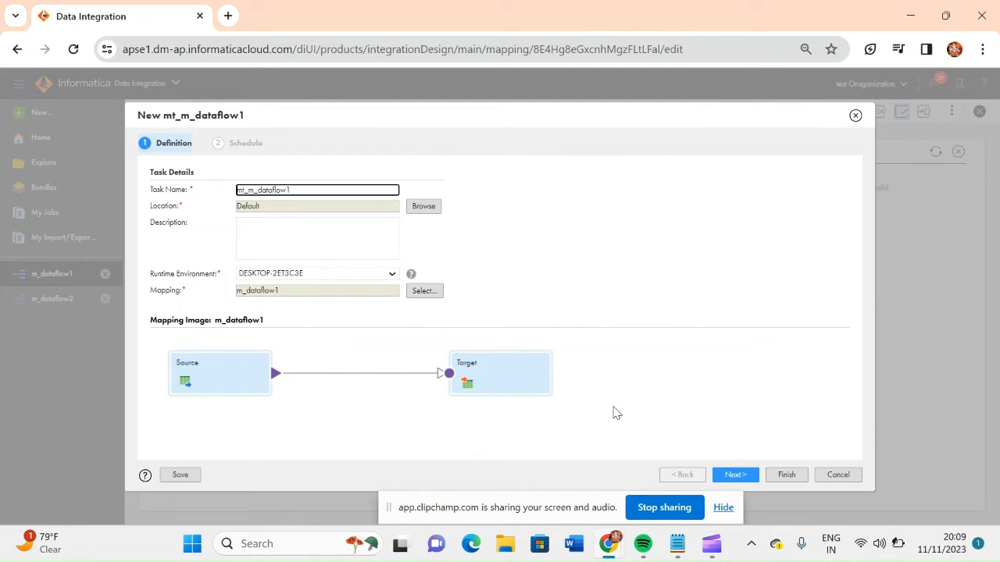
- Review the schedule options, save mt_m_dataflow1 with the default schedule settings, and close the task wizard
left_click(736, 475)
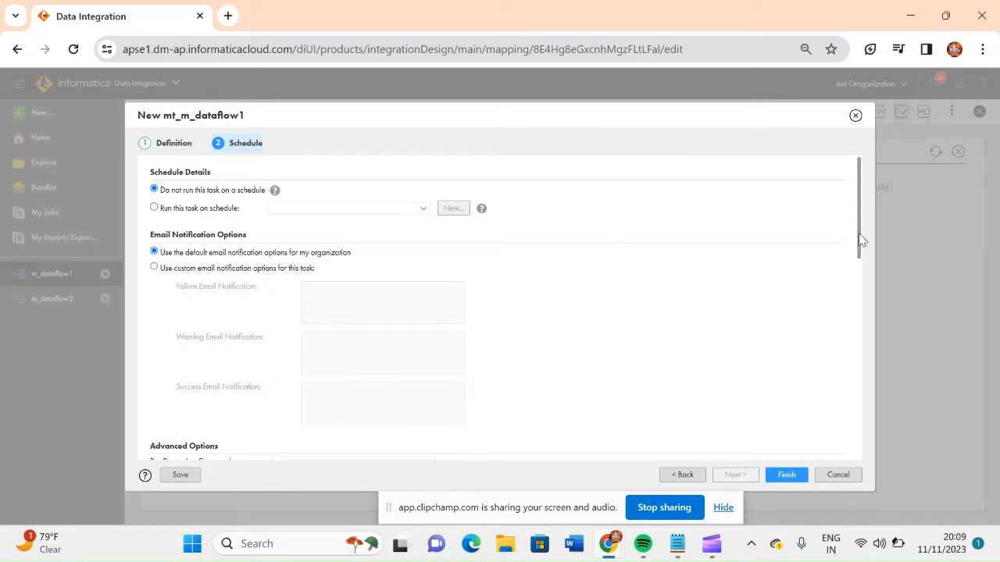
left_click_drag(859, 238, 847, 431)
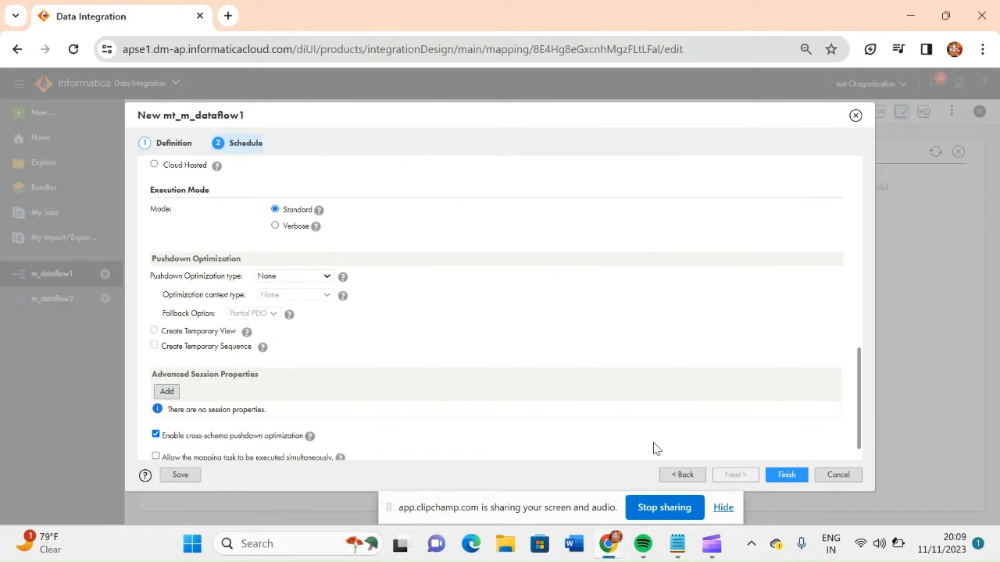
left_click(786, 476)
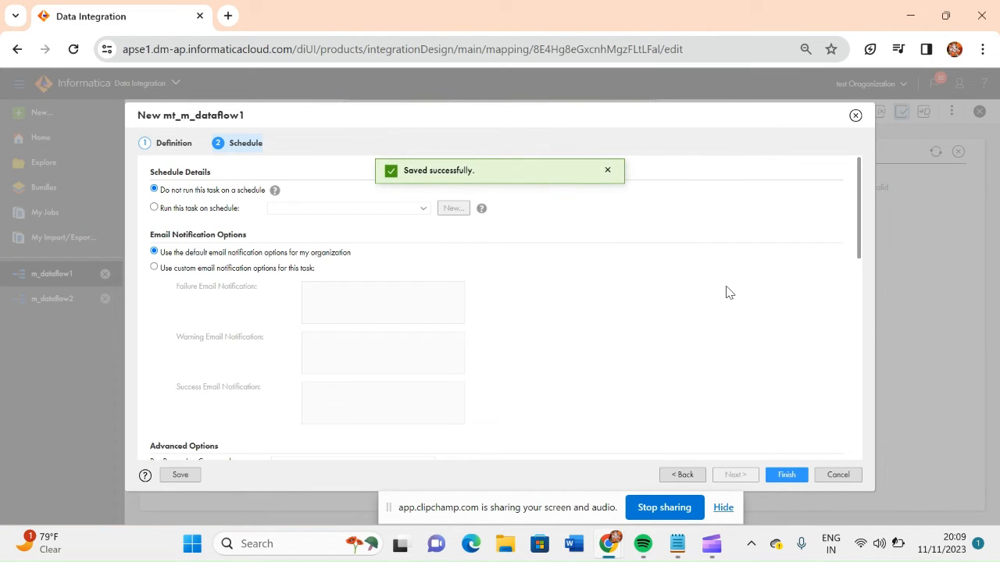
left_click(855, 111)
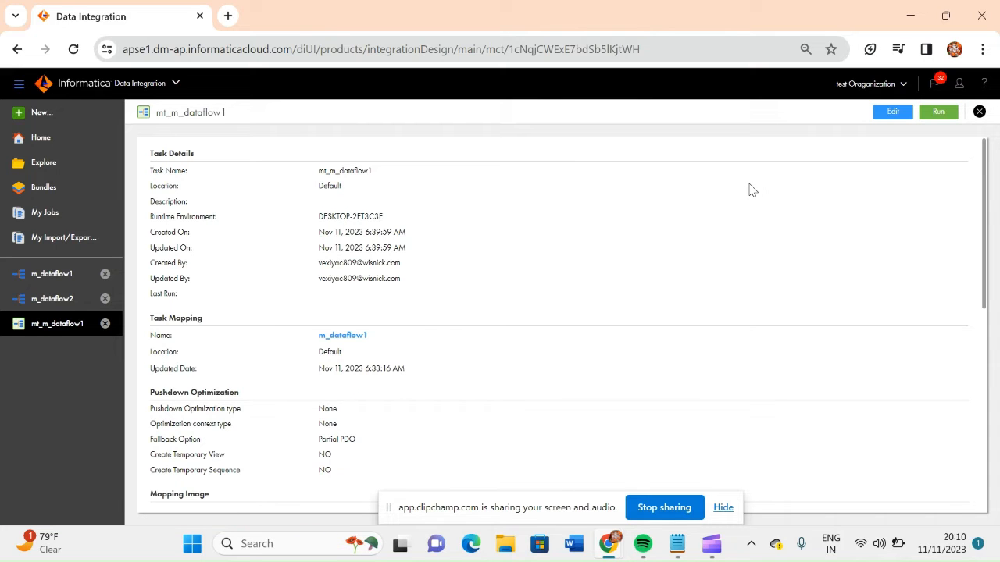
- Create another Mapping Task asset and name it mt_m_dataflow2
left_click(45, 114)
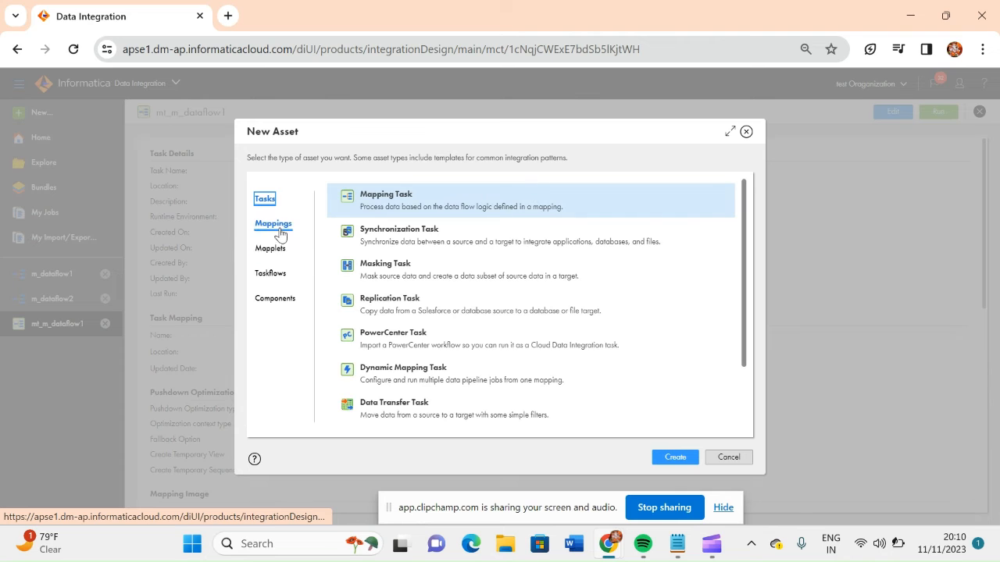
left_click(273, 225)
left_click(264, 200)
left_click(676, 460)
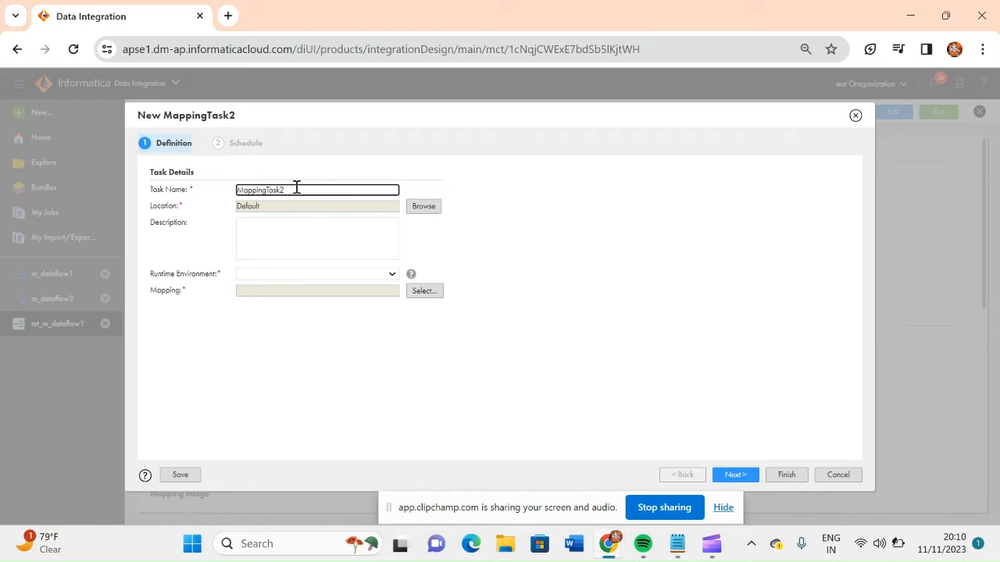
left_click_drag(296, 188, 216, 193)
key("ctrl+v")
key("BackSpace")
type("2")
- Set the second task's runtime environment to DESKTOP-2ET3C3E and its mapping to m_dataflow2
left_click(392, 273)
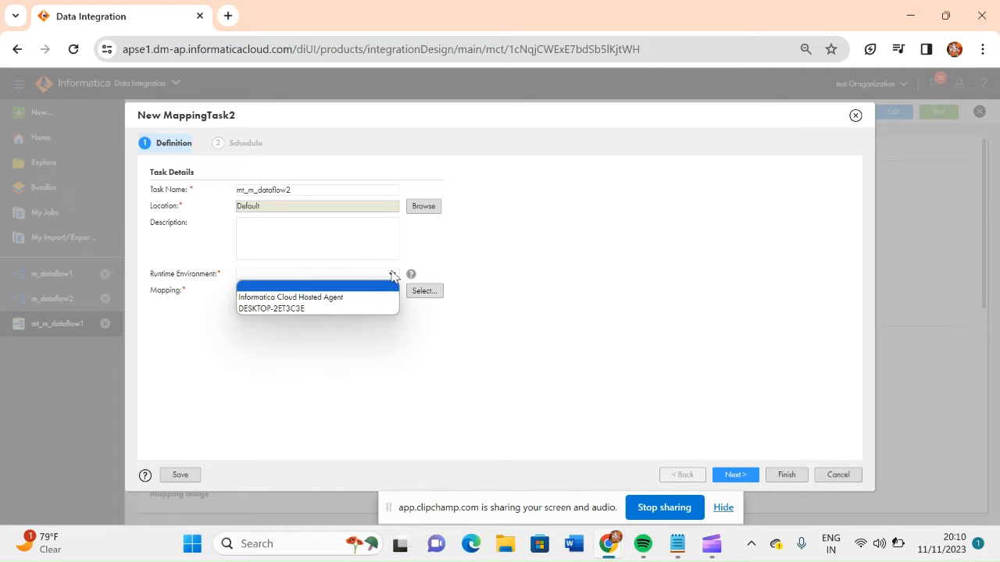
left_click(319, 310)
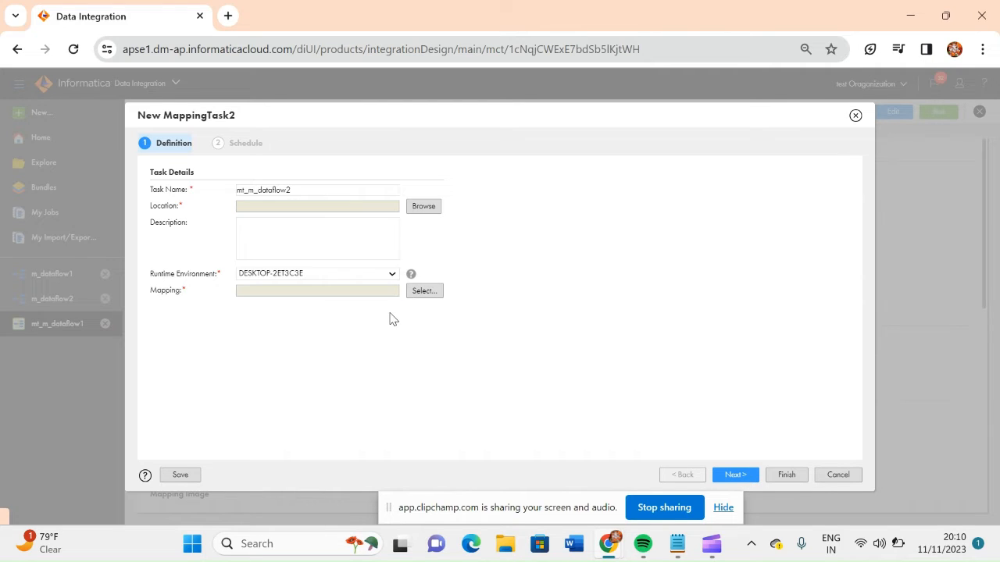
left_click(424, 294)
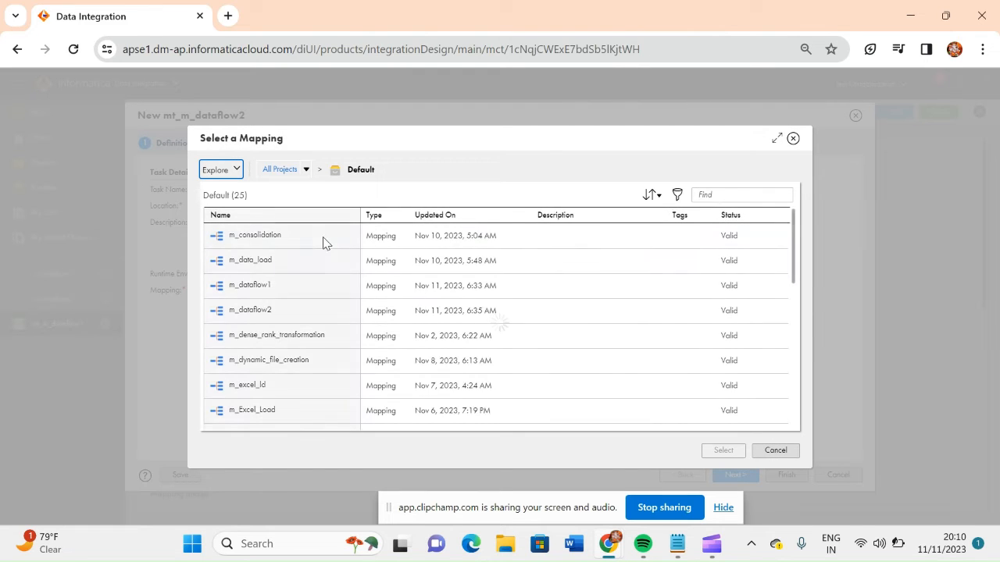
left_click(250, 313)
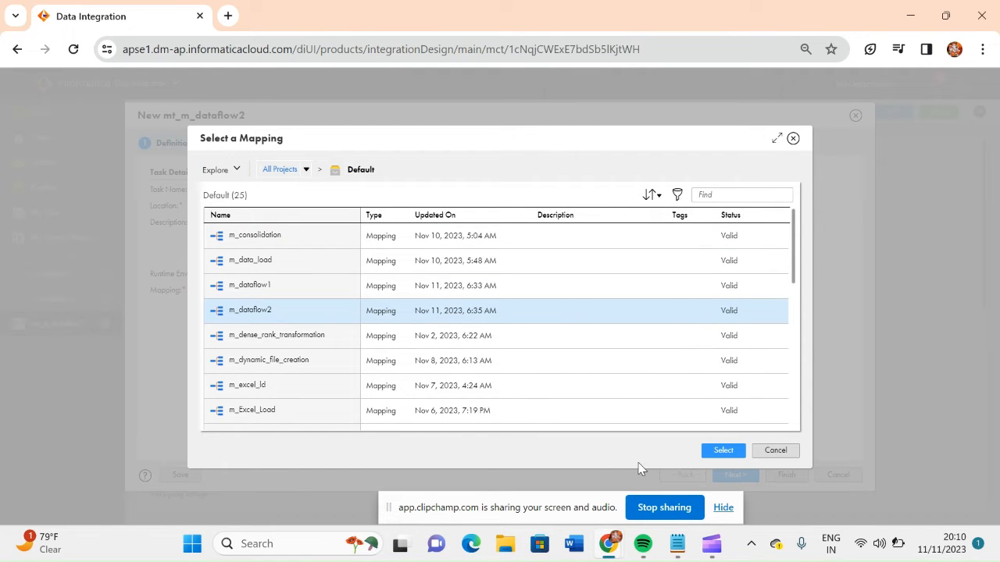
left_click(723, 451)
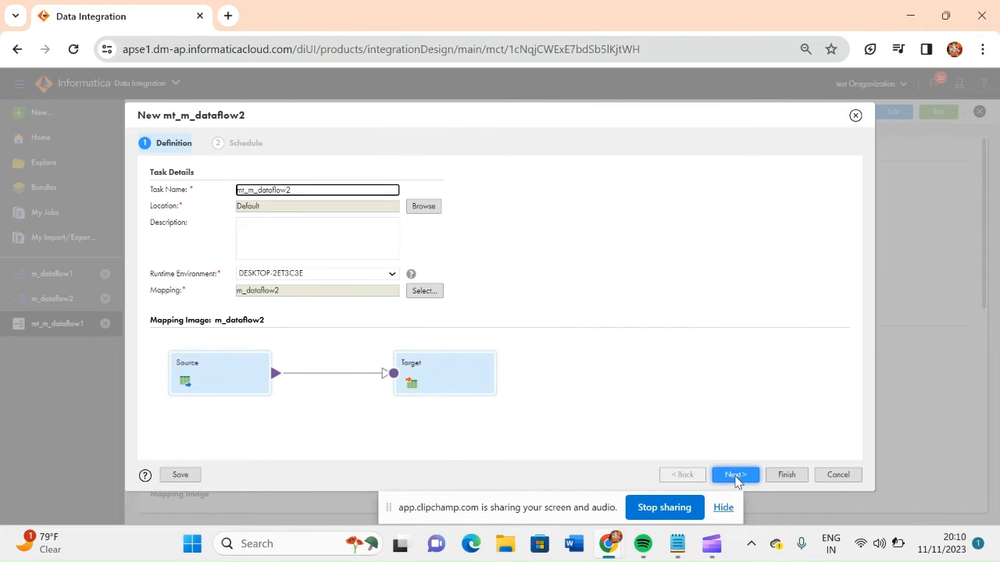
- Keep the default schedule settings for mt_m_dataflow2 and finish the wizard to save the task
left_click(735, 477)
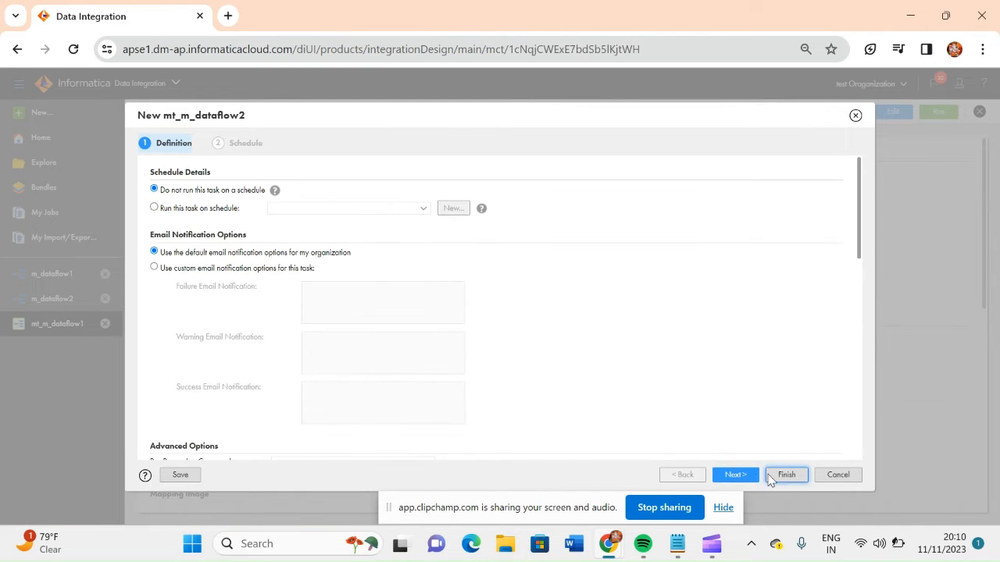
left_click(785, 476)
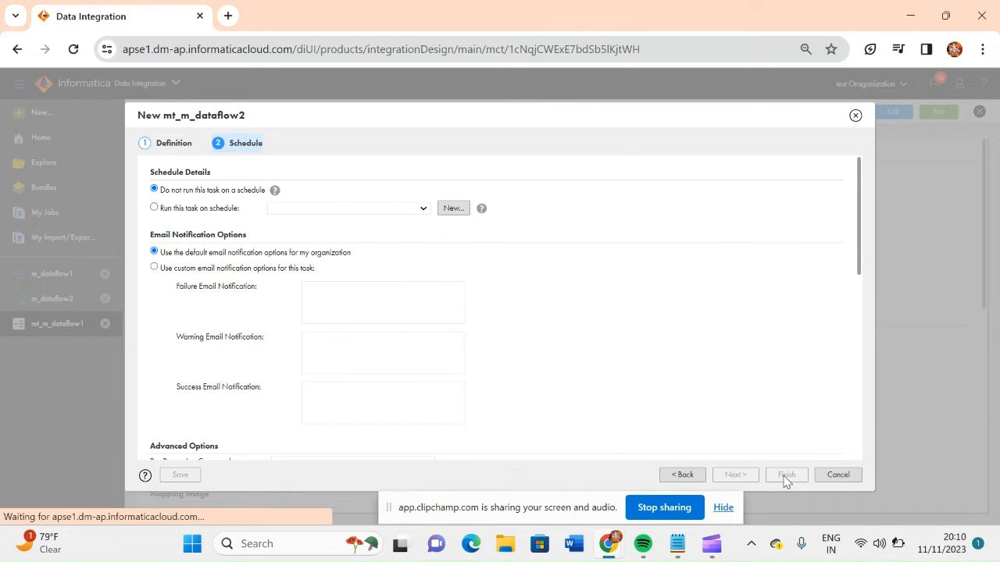
left_click(785, 477)
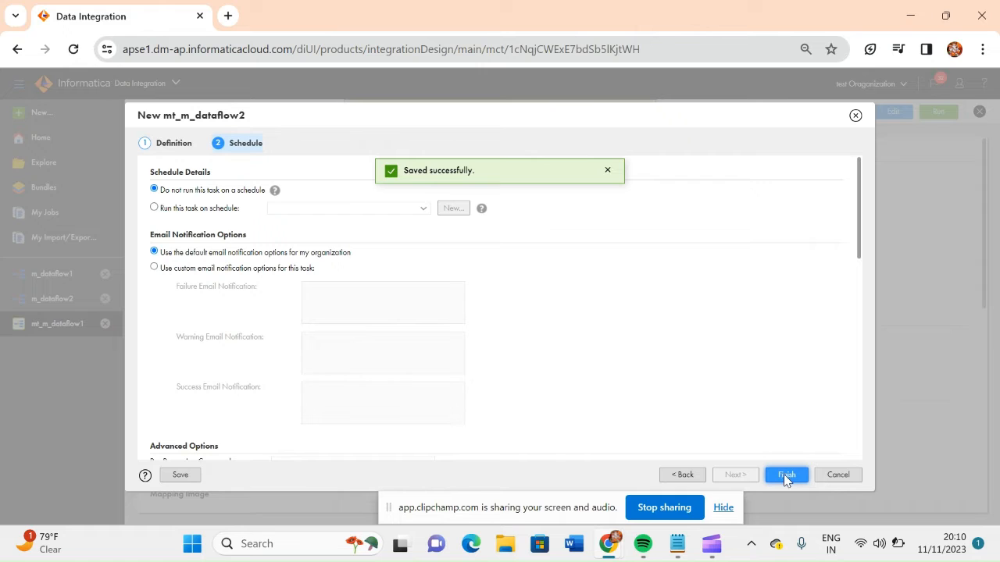
- Finish and close the mt_m_dataflow2 task wizard, and create a new taskflow from the Parallel Tasks template
left_click(787, 476)
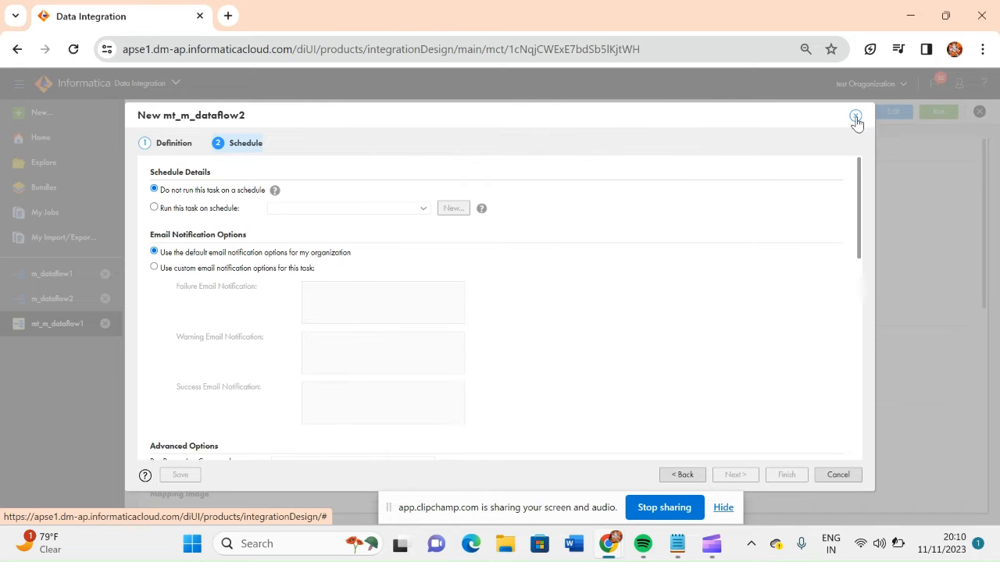
left_click(856, 117)
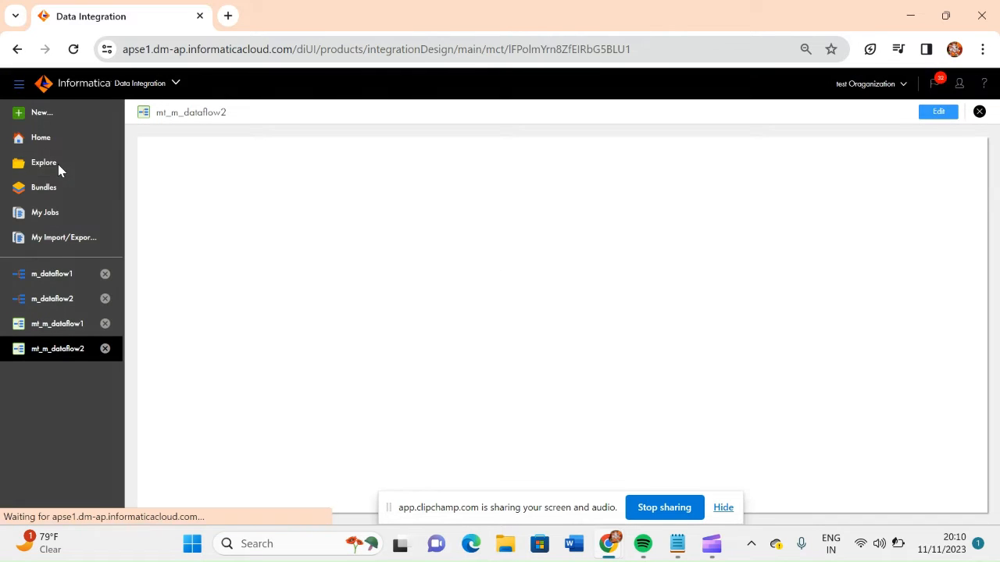
left_click(43, 113)
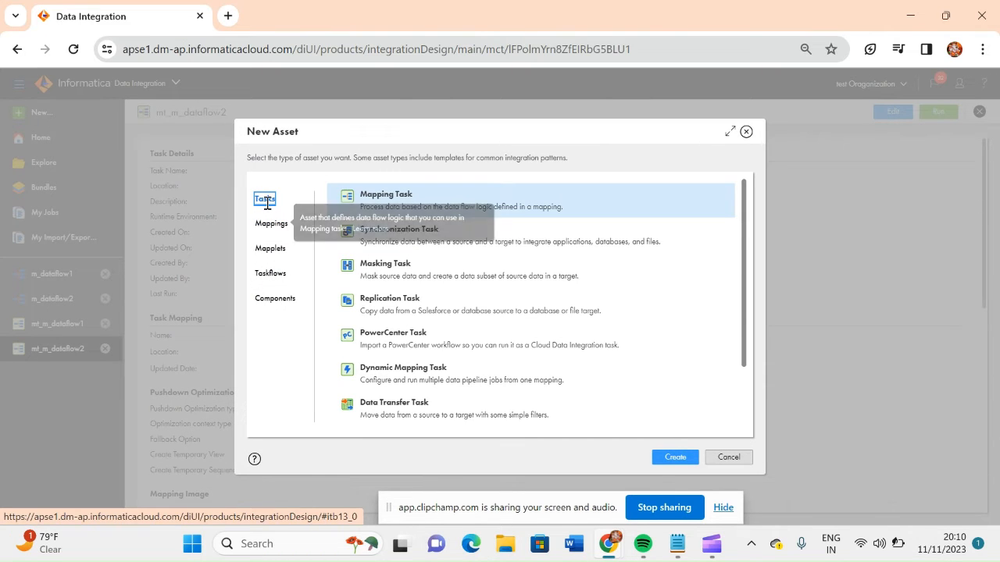
left_click(270, 273)
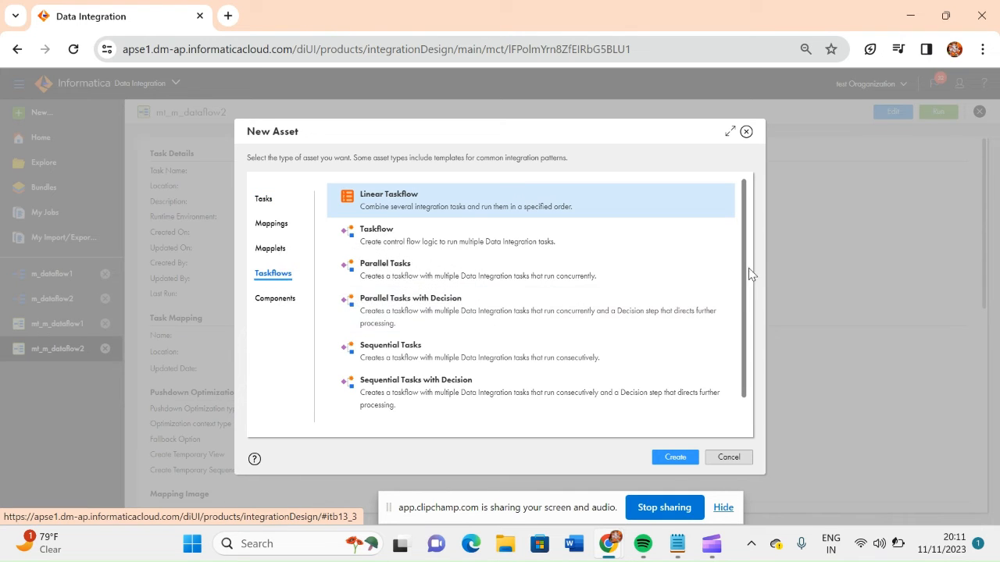
left_click_drag(744, 291, 742, 363)
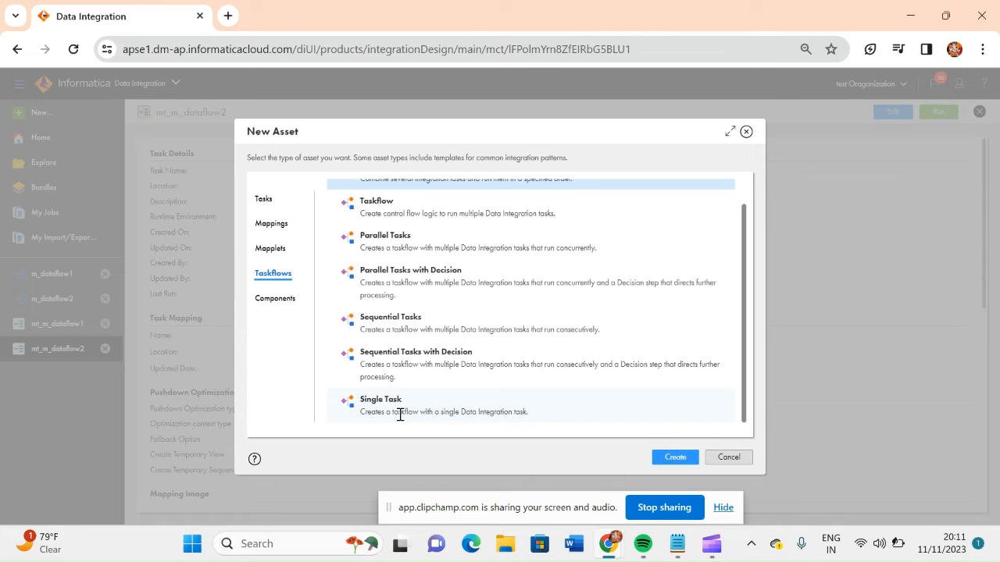
left_click(384, 247)
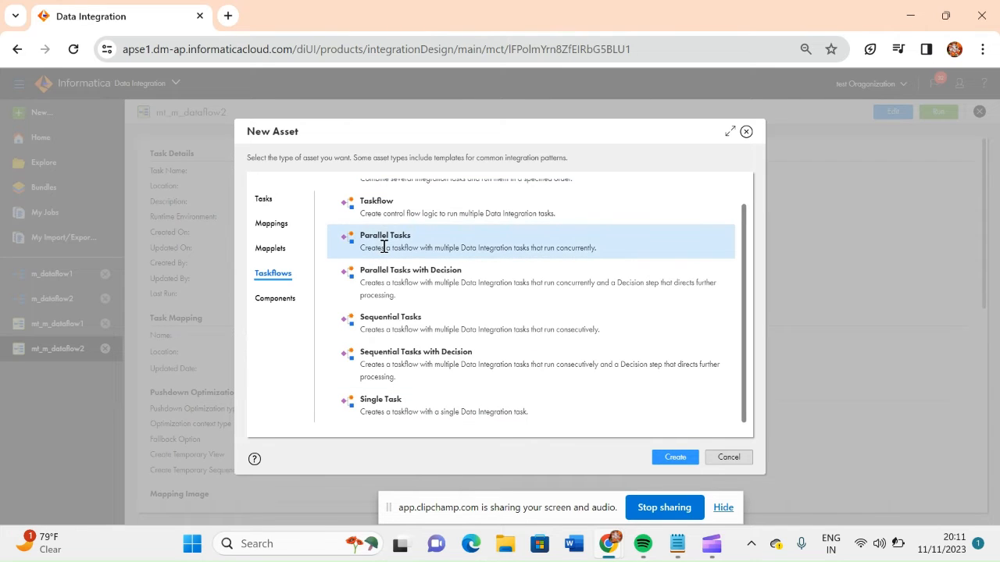
left_click(676, 459)
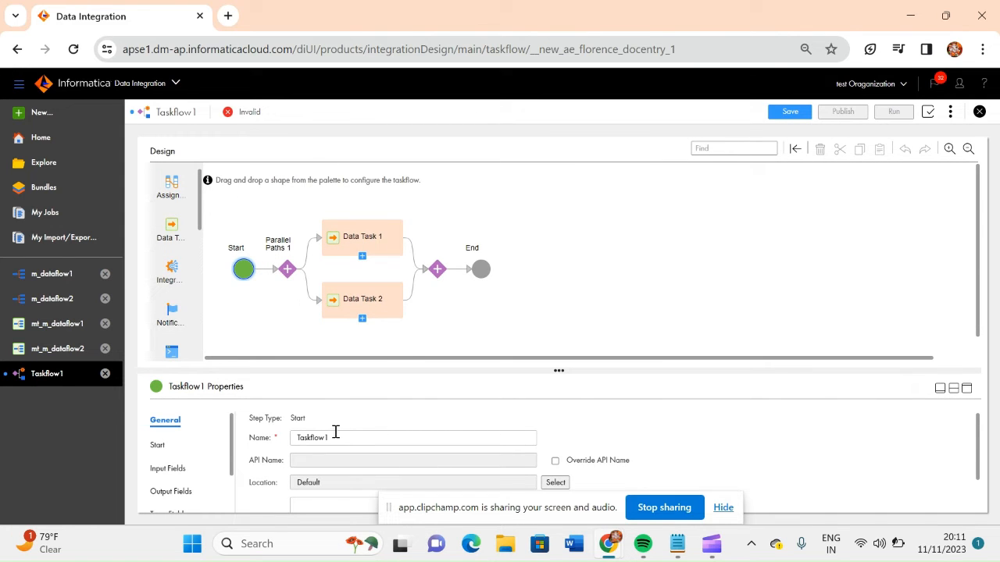
- Rename the new taskflow as tf_mt_m_dataflow_1_2
left_click_drag(334, 437, 274, 450)
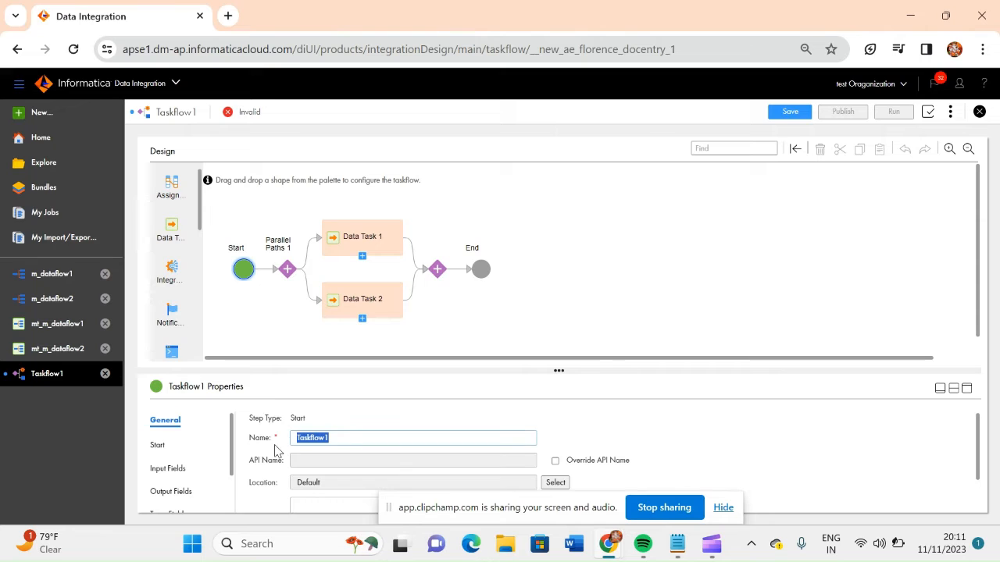
type("tg")
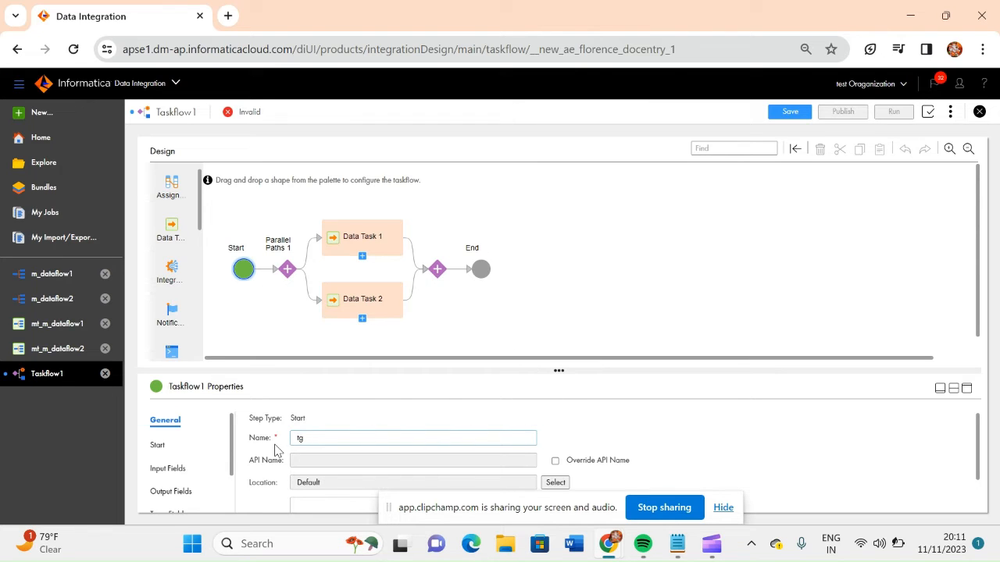
key("BackSpace")
type("f")
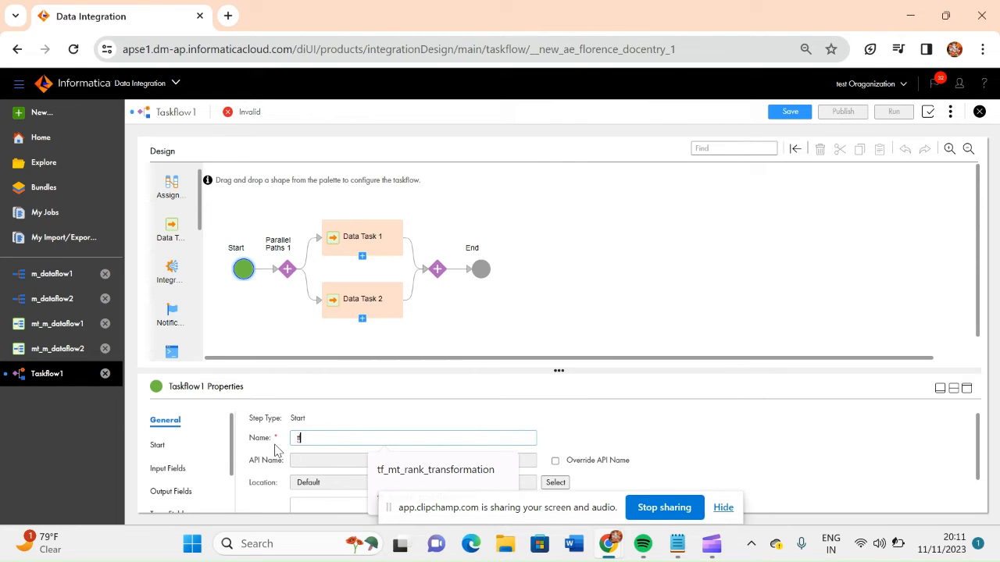
type("_")
type("mt_m_dataflow1")
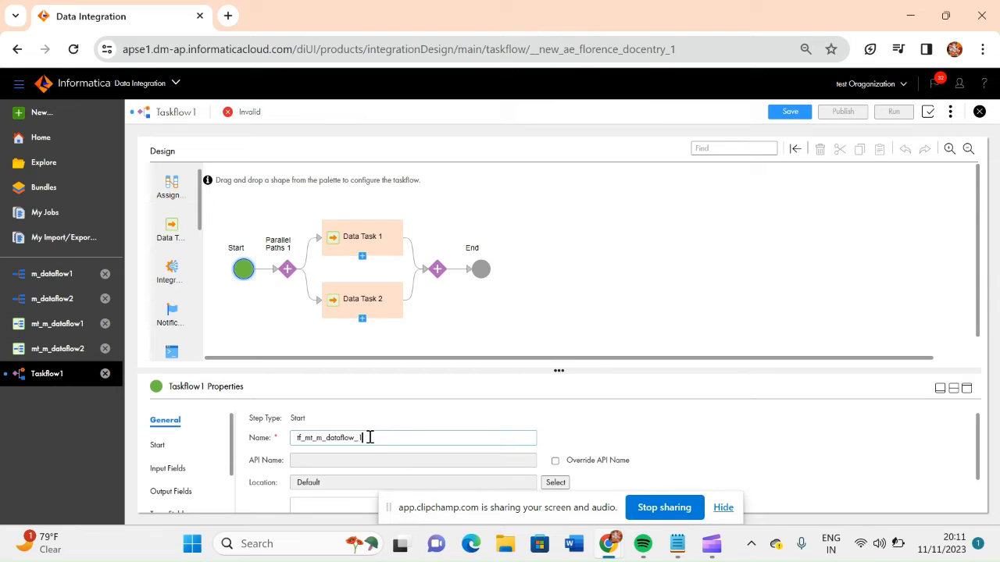
type("_1_2")
left_click(365, 243)
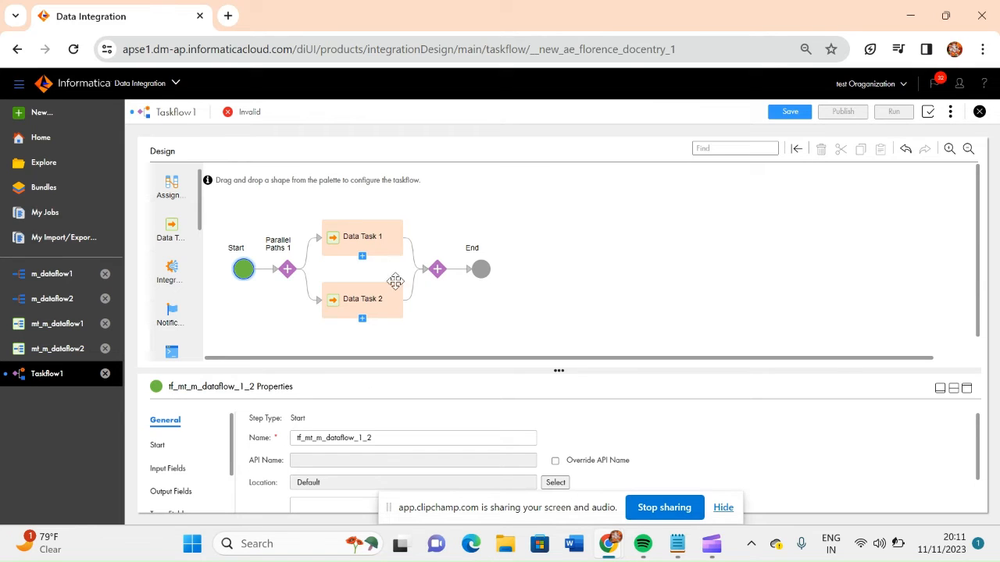
- Assign the mapping task mt_m_dataflow1 to the Data Task 1 step of the taskflow
left_click(355, 240)
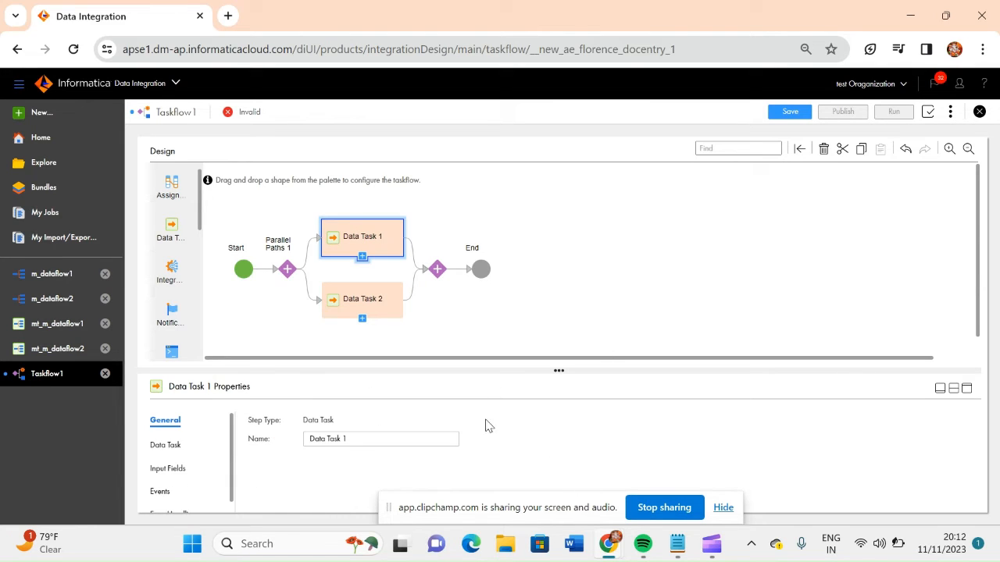
left_click(166, 445)
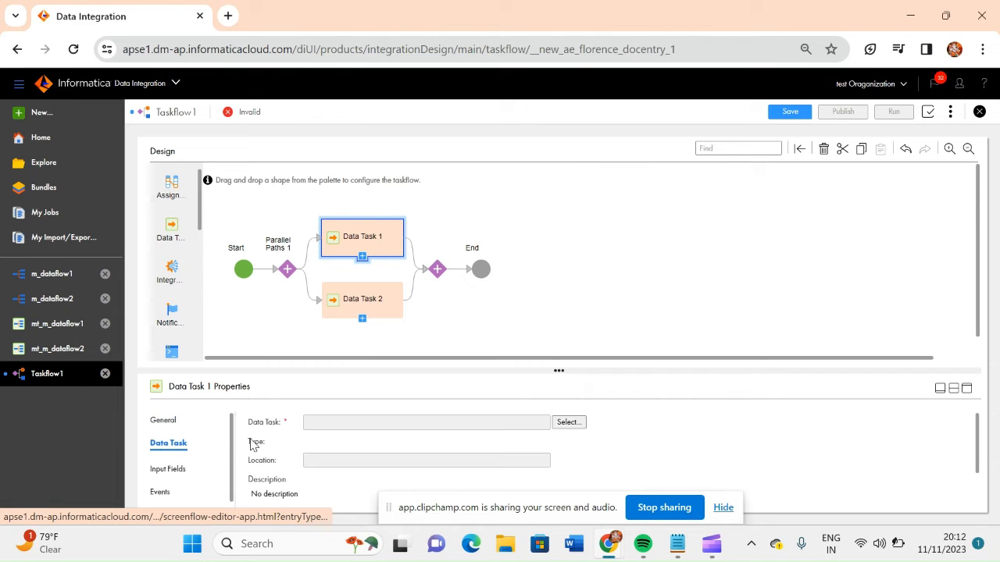
left_click(568, 422)
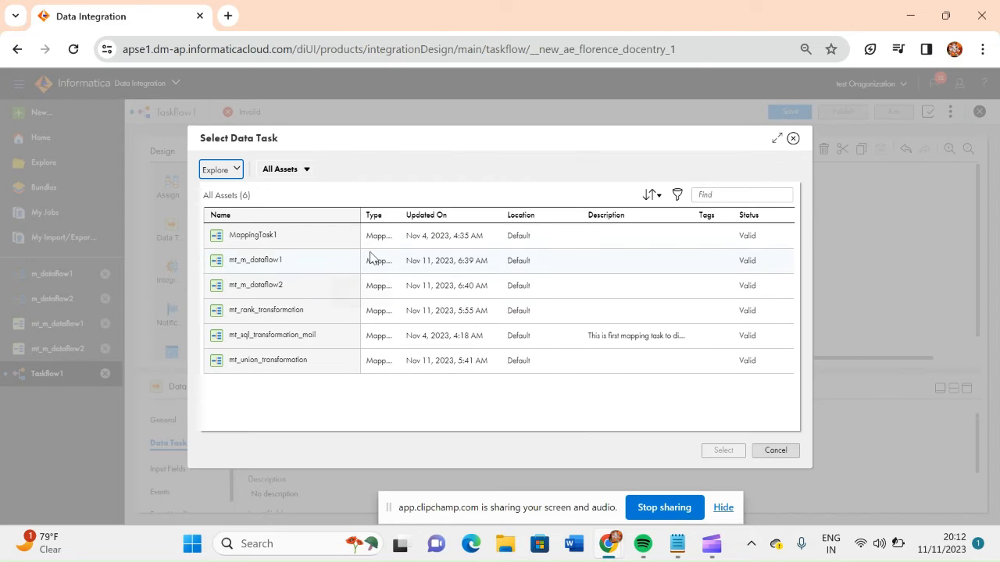
left_click(252, 264)
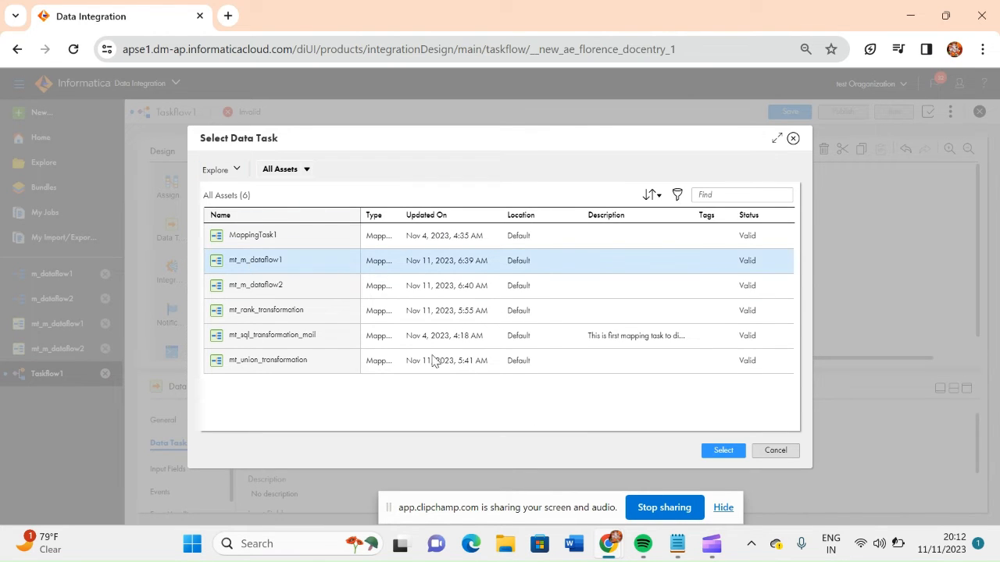
left_click(723, 452)
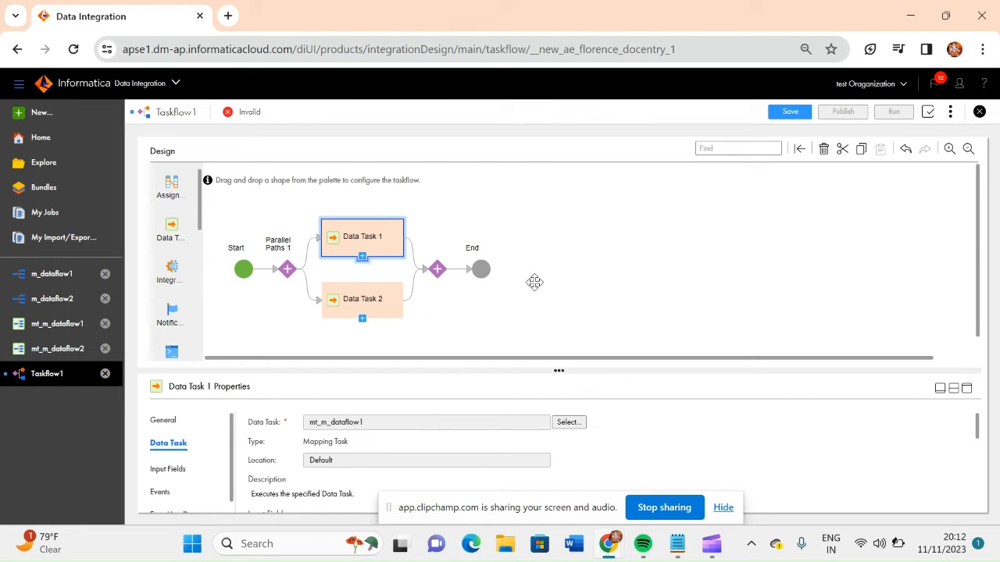
left_click(379, 335)
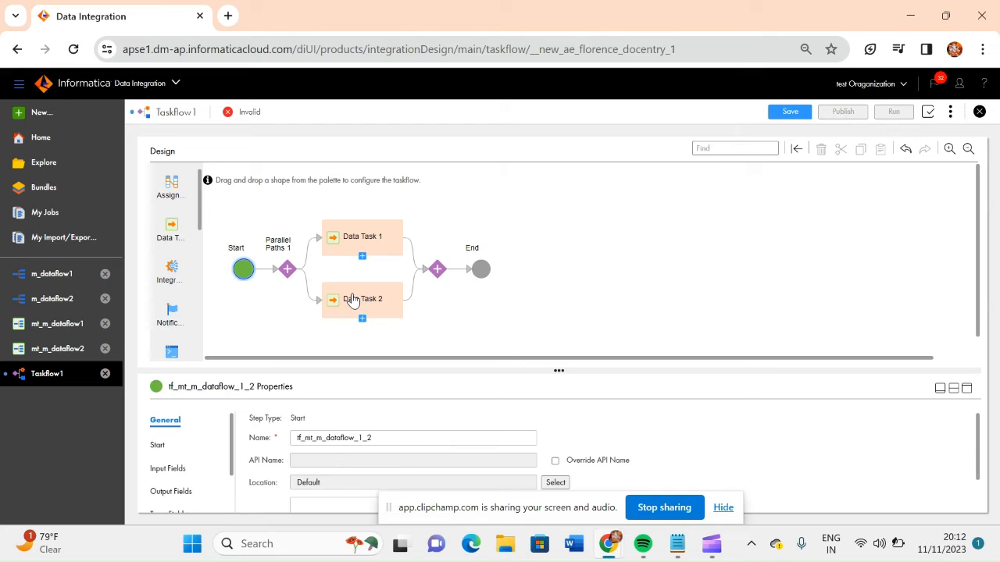
- Assign the mapping task mt_m_dataflow2 to the Data Task 2 step of the taskflow
left_click(352, 300)
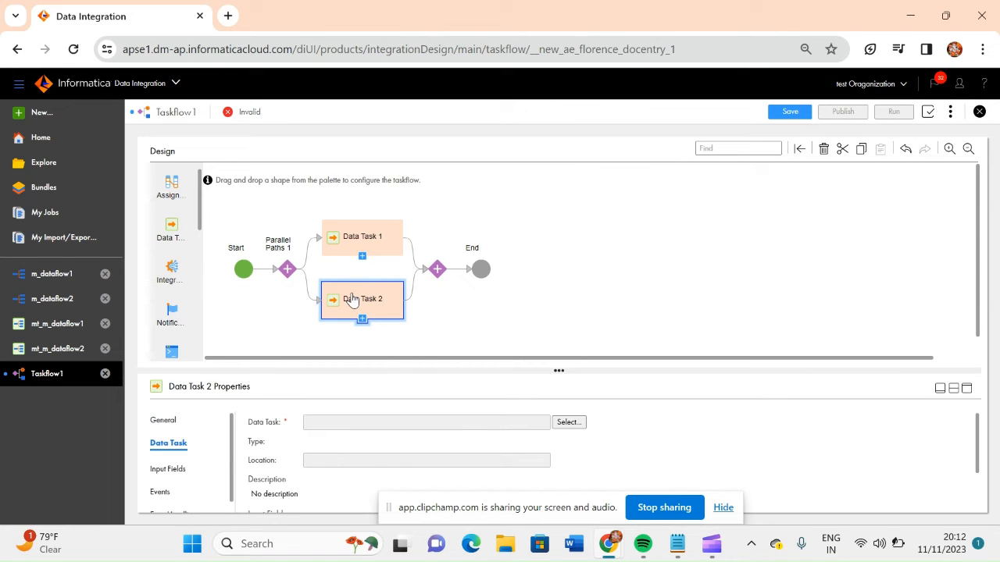
left_click(568, 422)
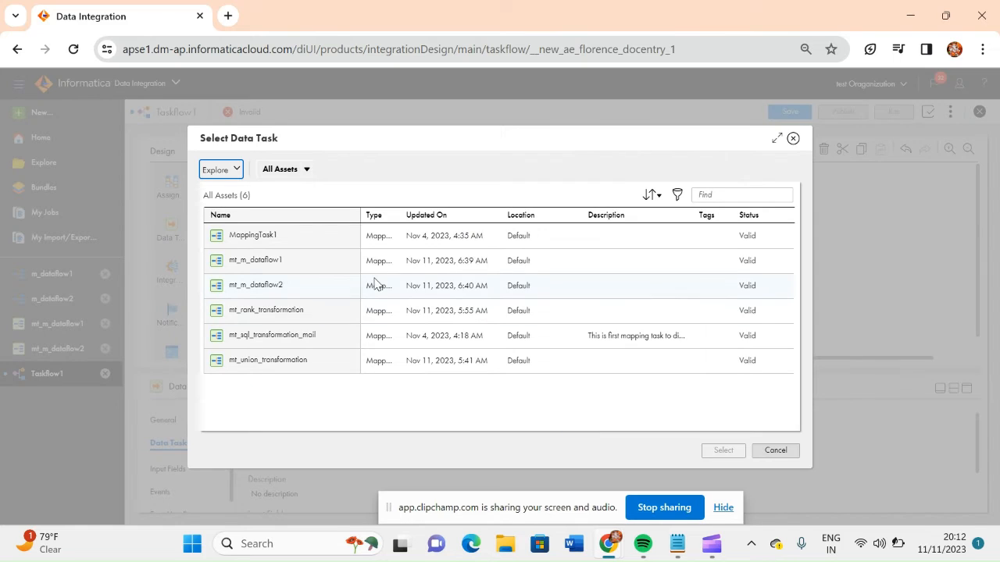
left_click(257, 291)
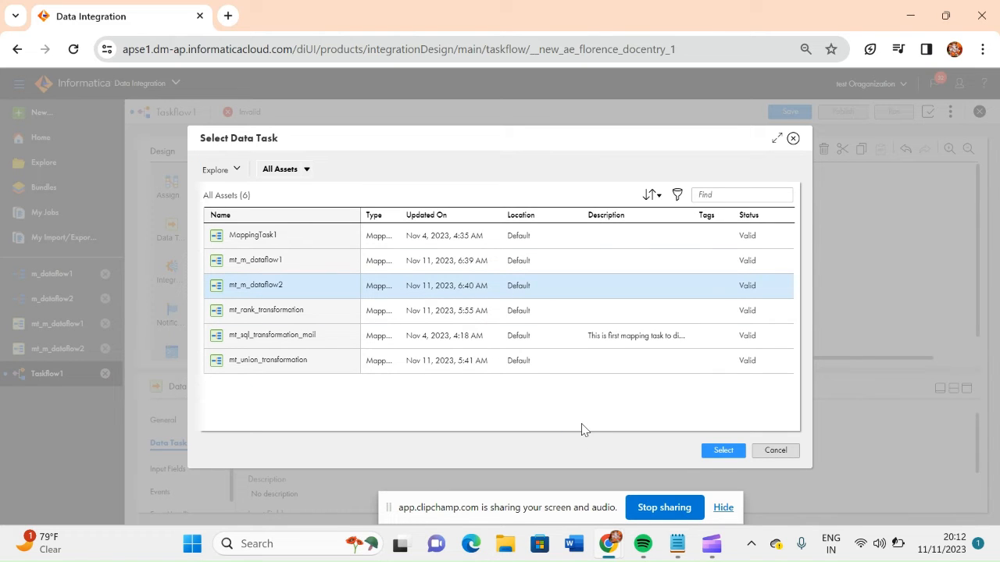
left_click(721, 451)
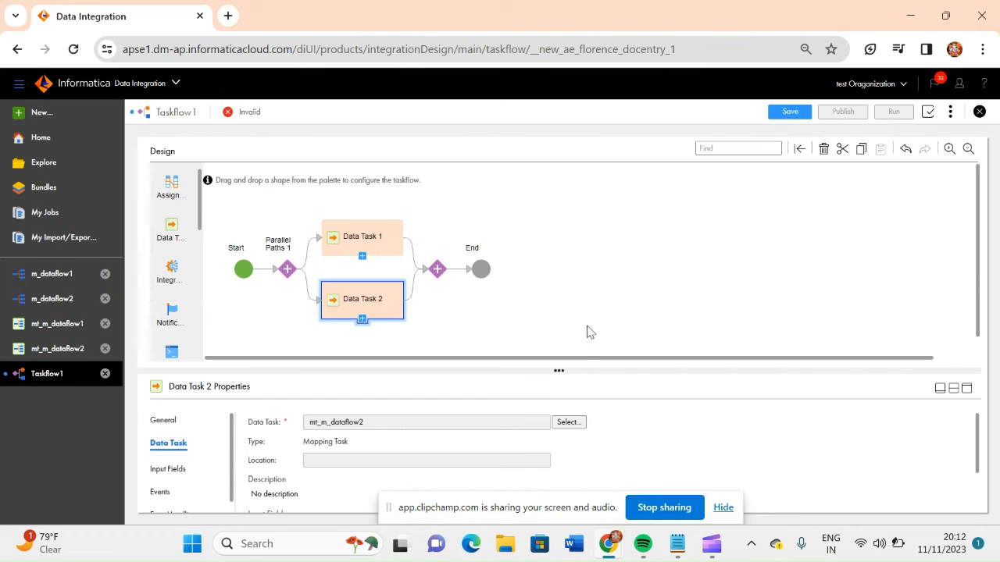
left_click(628, 292)
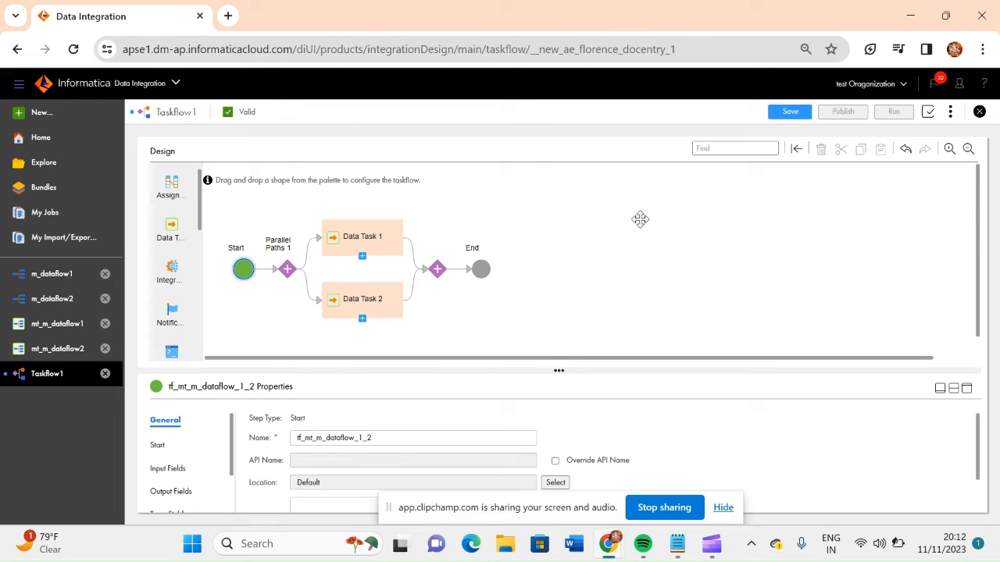
- Rename the Data Task 1 step as dt_m_dataflow1 in its general properties
left_click(355, 239)
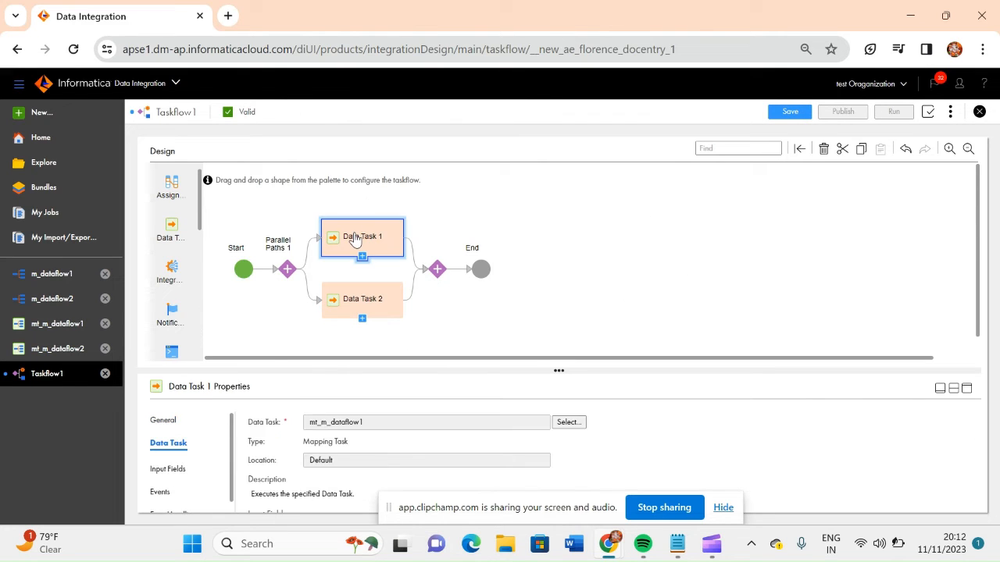
left_click(165, 421)
left_click(351, 439)
key("BackSpace")
key("BackSpace")
key("BackSpace")
key("BackSpace")
key("BackSpace")
key("BackSpace")
key("BackSpace")
key("BackSpace")
key("BackSpace")
key("BackSpace")
key("BackSpace")
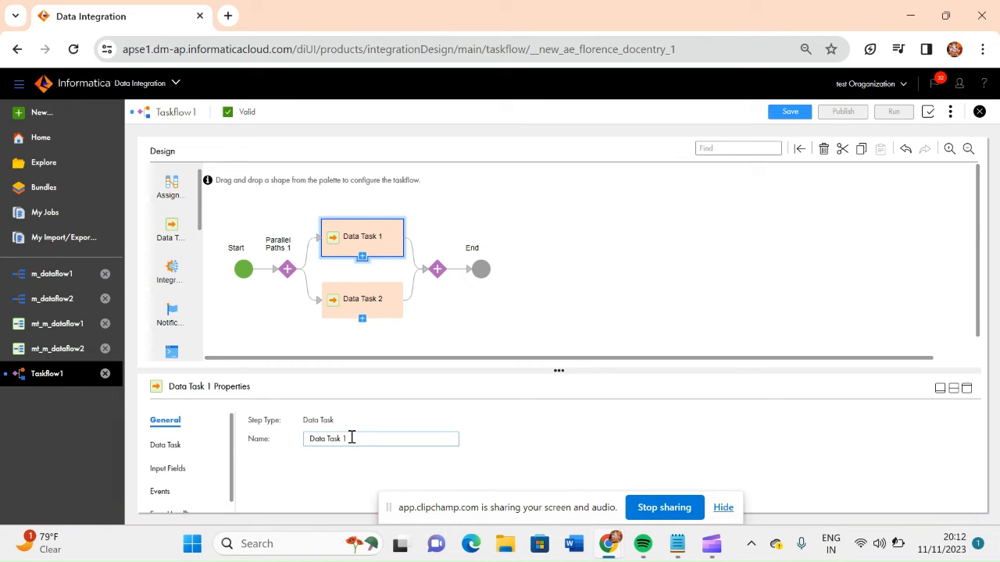
type("mt_m_dataflow1")
key("BackSpace")
key("BackSpace")
type("dt")
- Try to rename the Data Task 2 step as dt_m_dataflow2 in its general properties
left_click(352, 299)
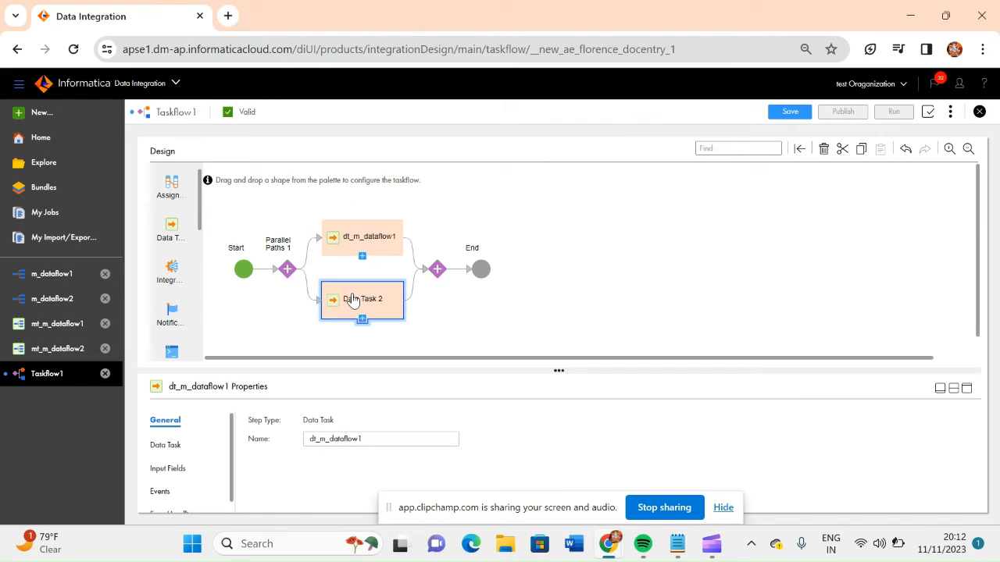
left_click_drag(347, 439, 267, 449)
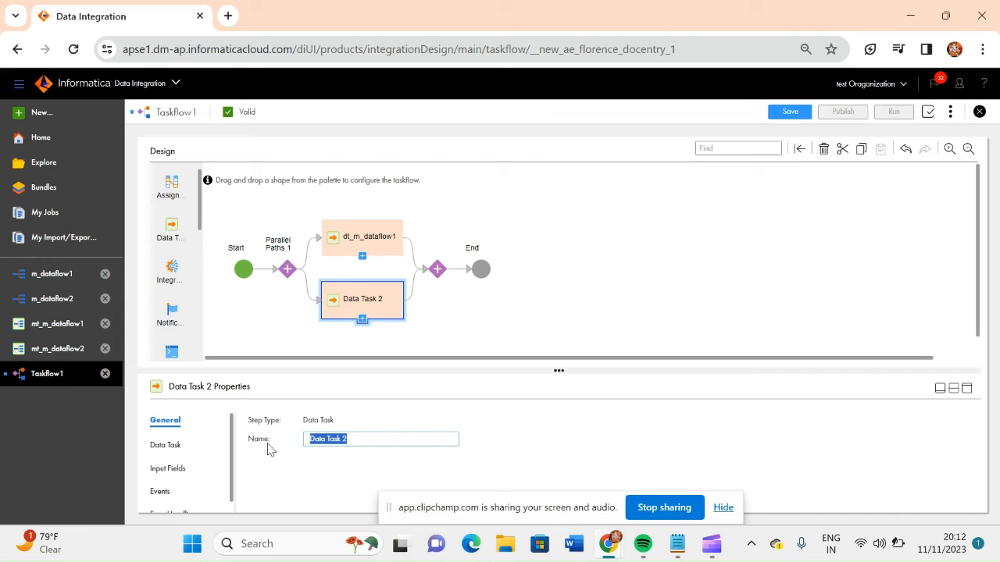
type("mt_m_dataflow1")
key("BackSpace")
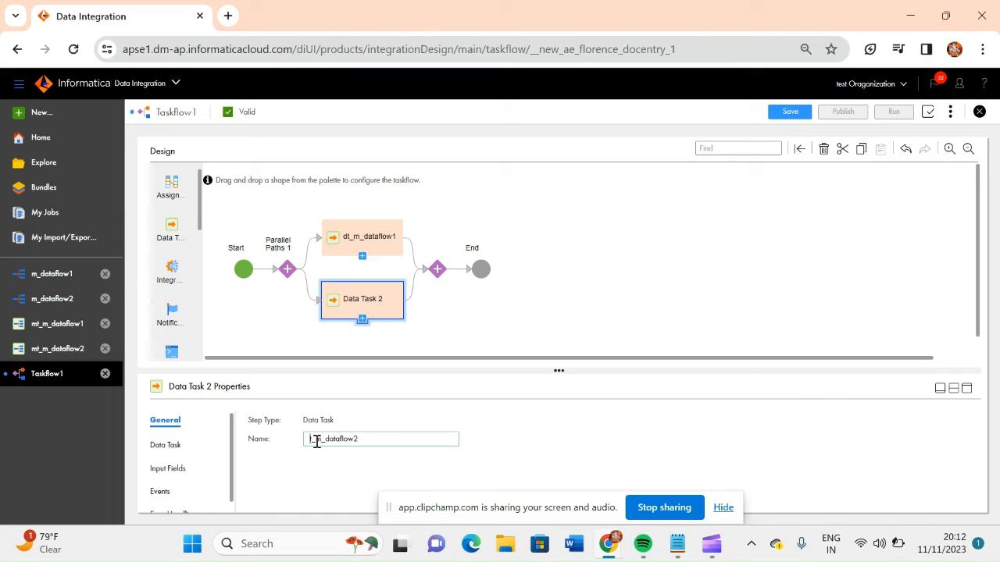
type("d")
left_click(614, 303)
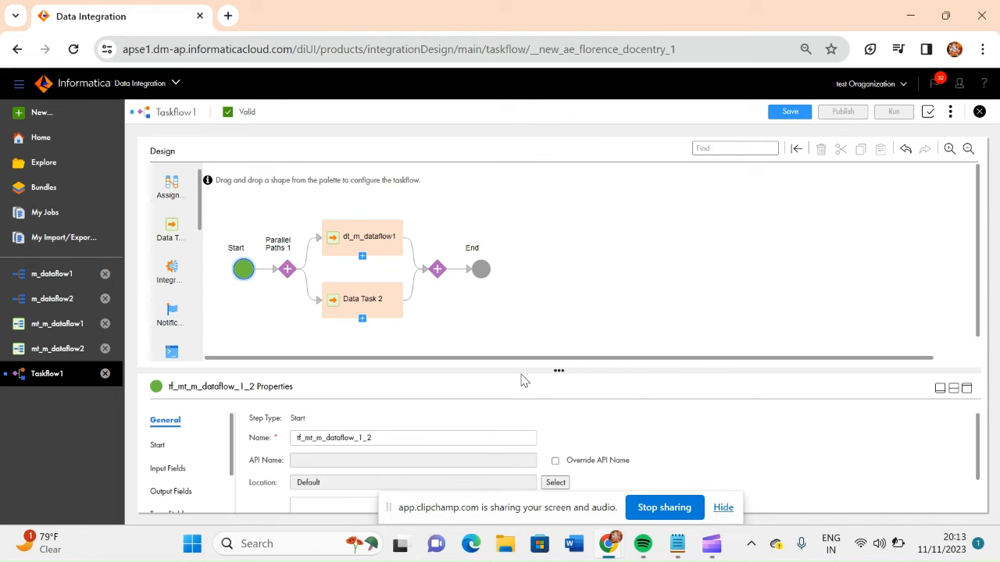
- Review the list of paths defined in the Parallel Paths 1 step
left_click(287, 271)
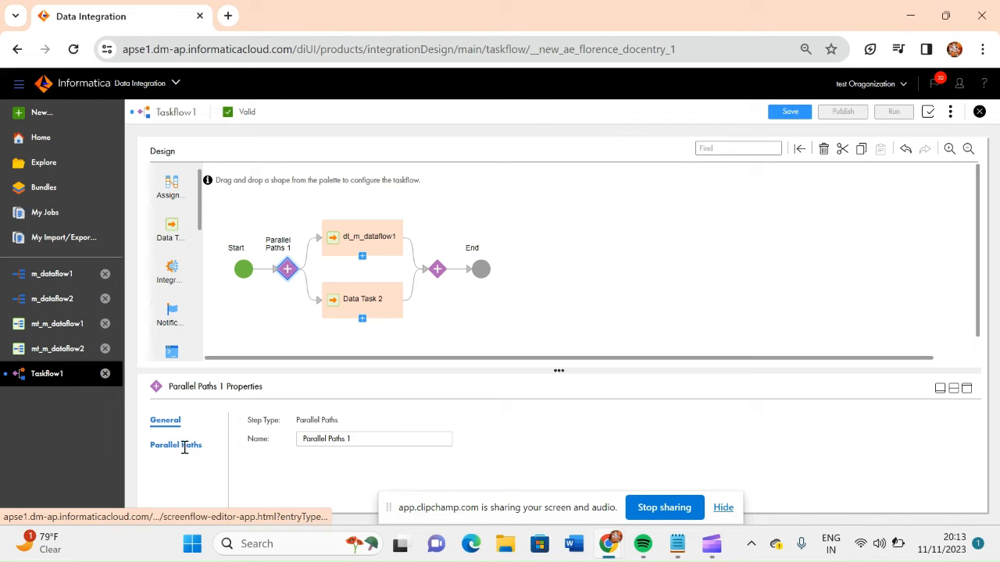
left_click(185, 448)
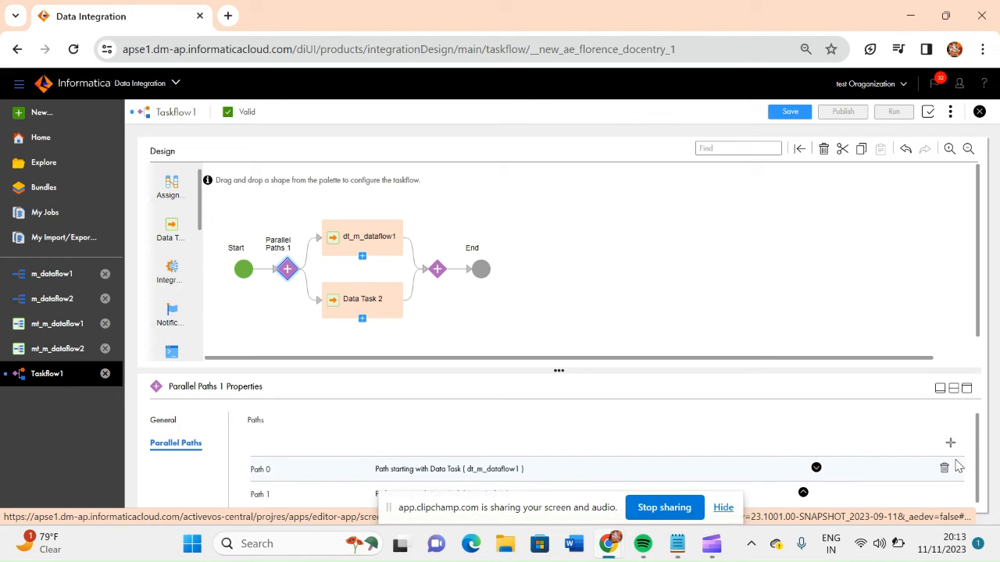
scroll(977, 456, "down", 1)
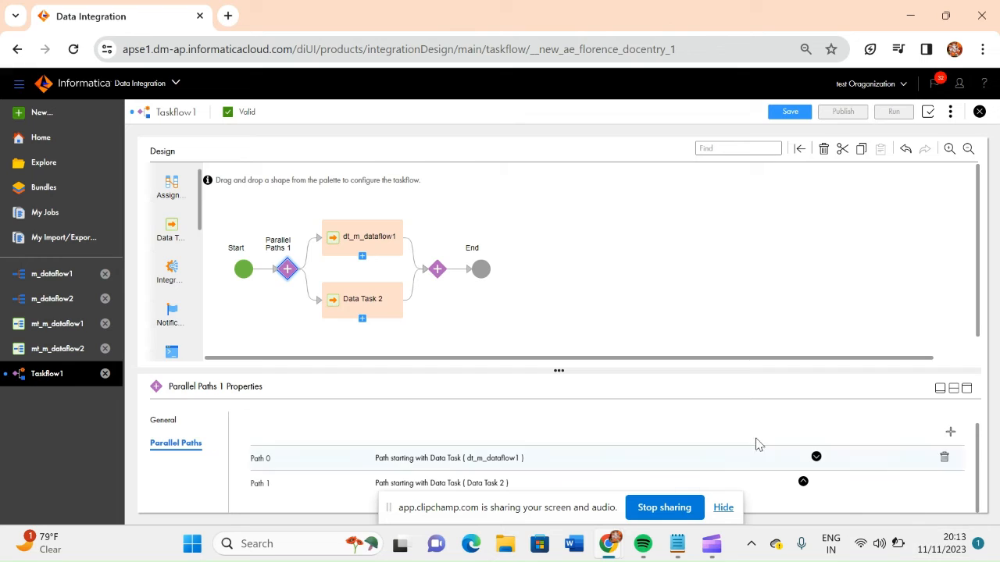
left_click(757, 313)
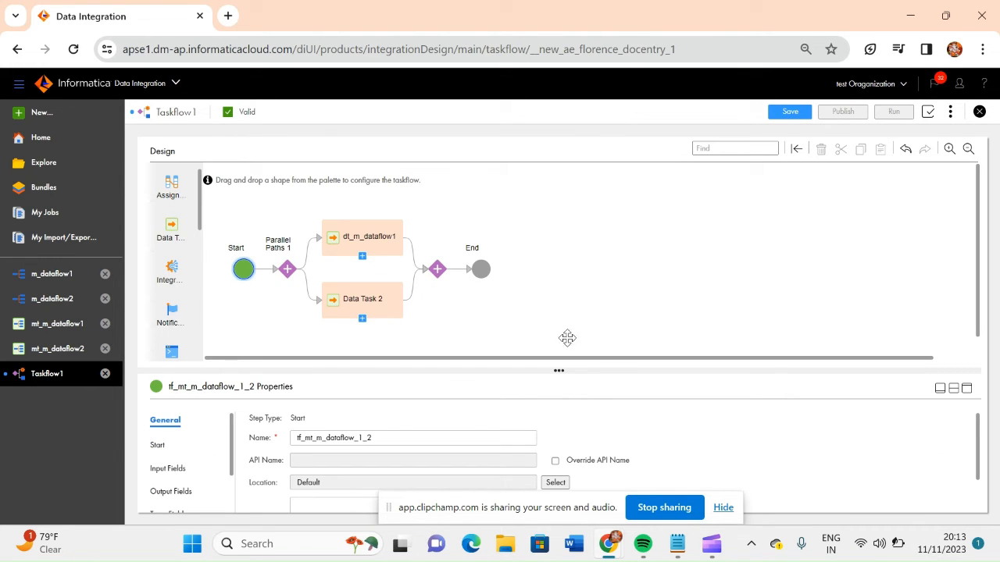
- Validate the taskflow and save it
left_click(929, 113)
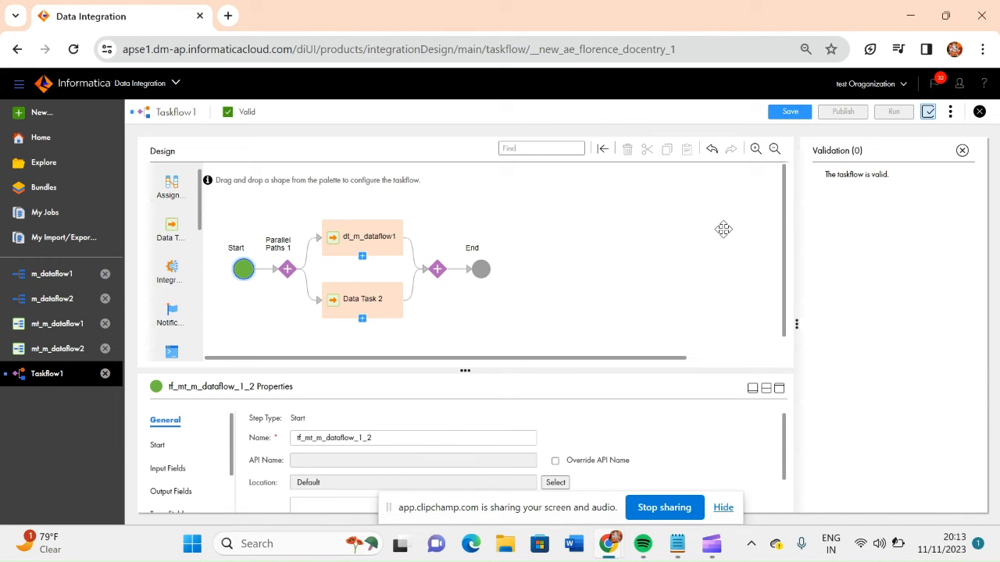
left_click(787, 112)
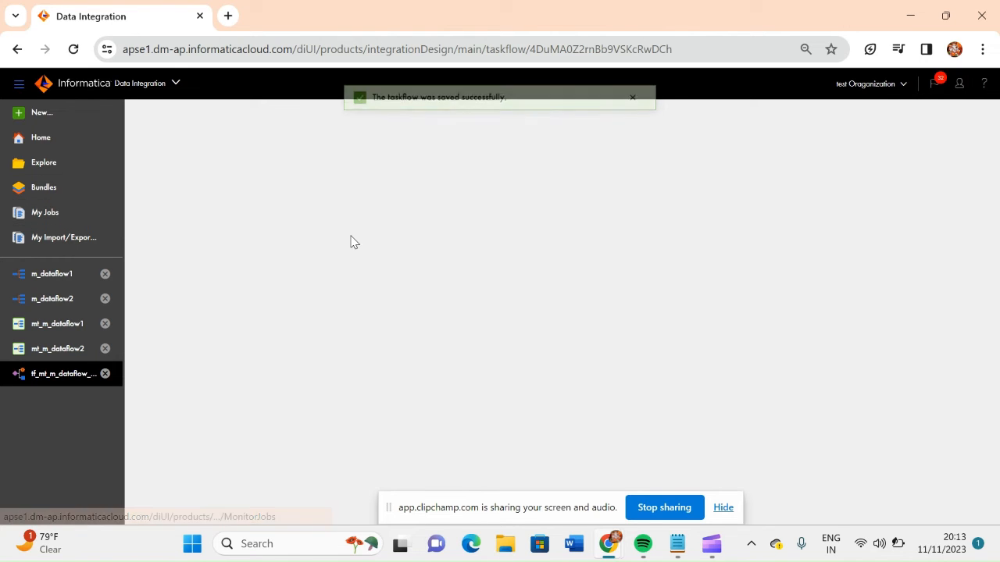
- Reopen the tf_mt_m_dataflow_1_2 taskflow from the Default project, reload the page and run the taskflow
left_click(50, 170)
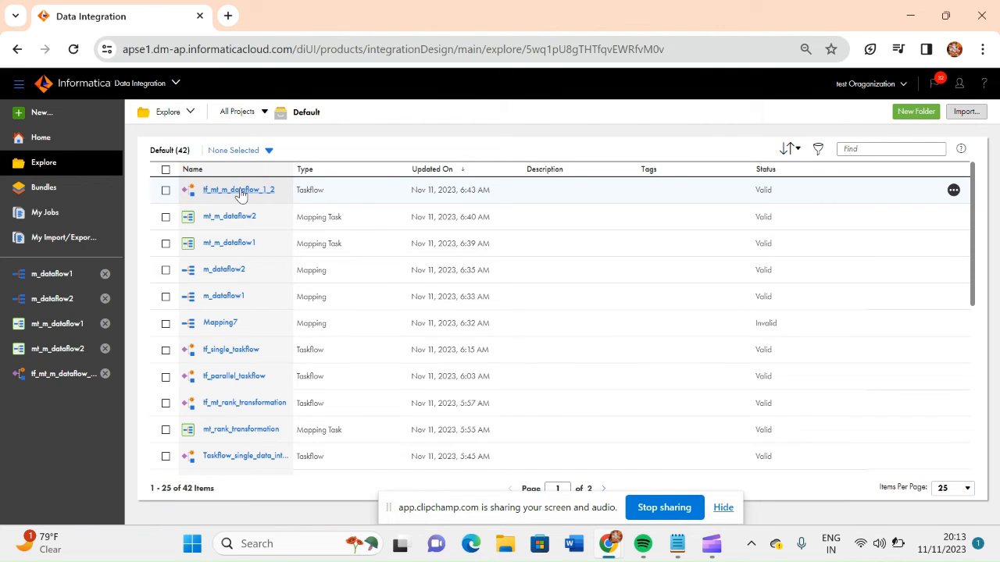
left_click(240, 191)
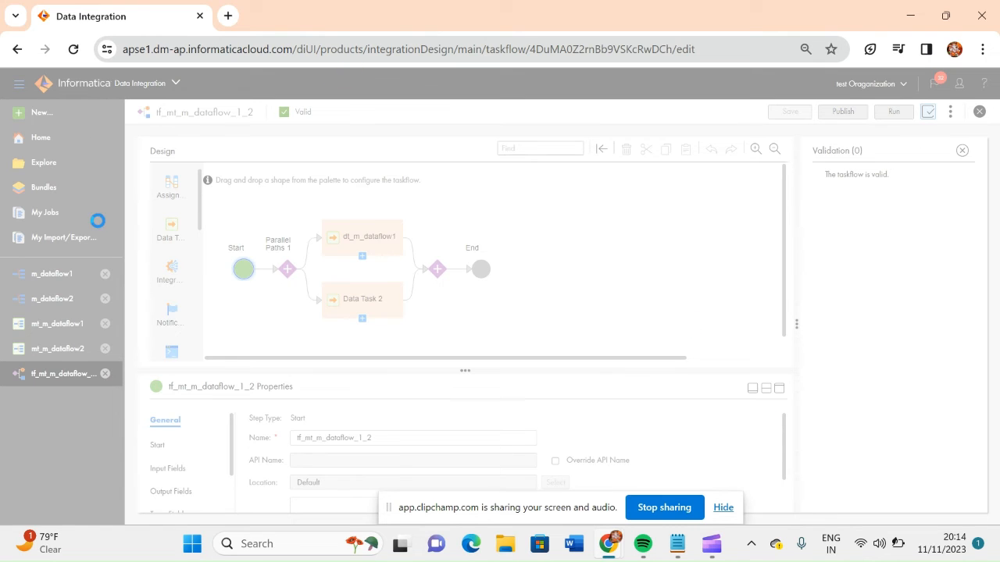
left_click(73, 49)
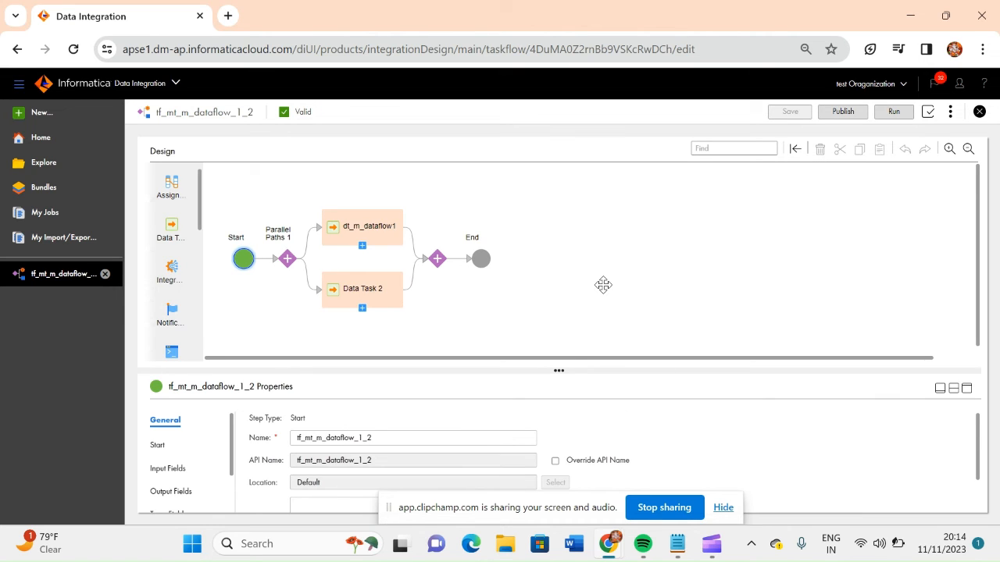
left_click(893, 112)
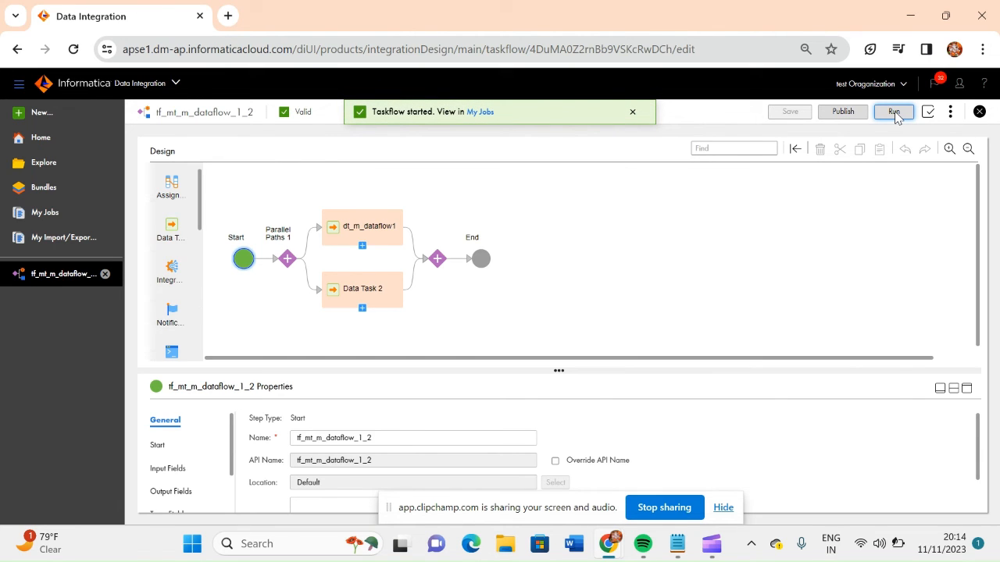
- Monitor the taskflow run's two subtasks in the job list, refreshing their status and checking back against the taskflow design
left_click(480, 114)
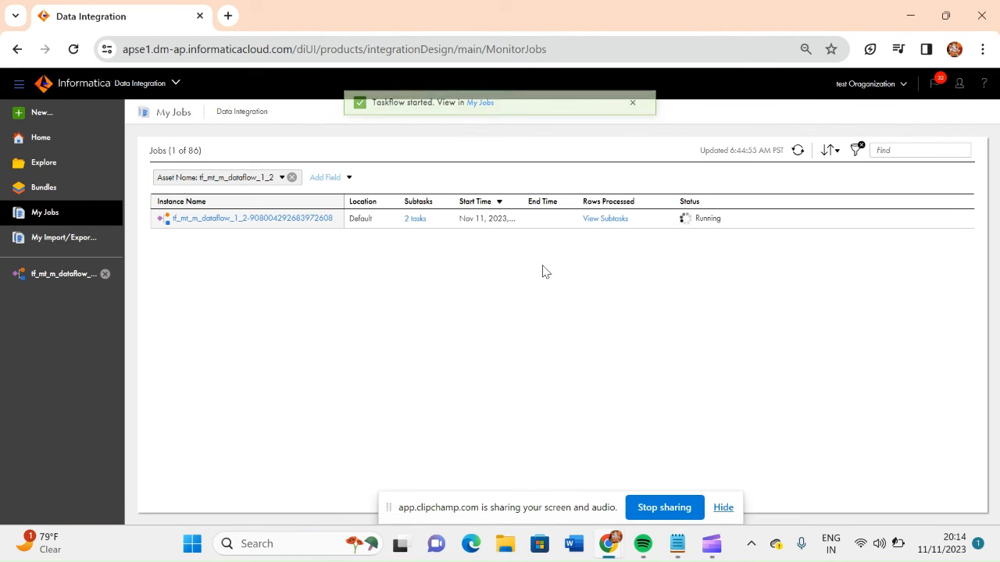
left_click(415, 220)
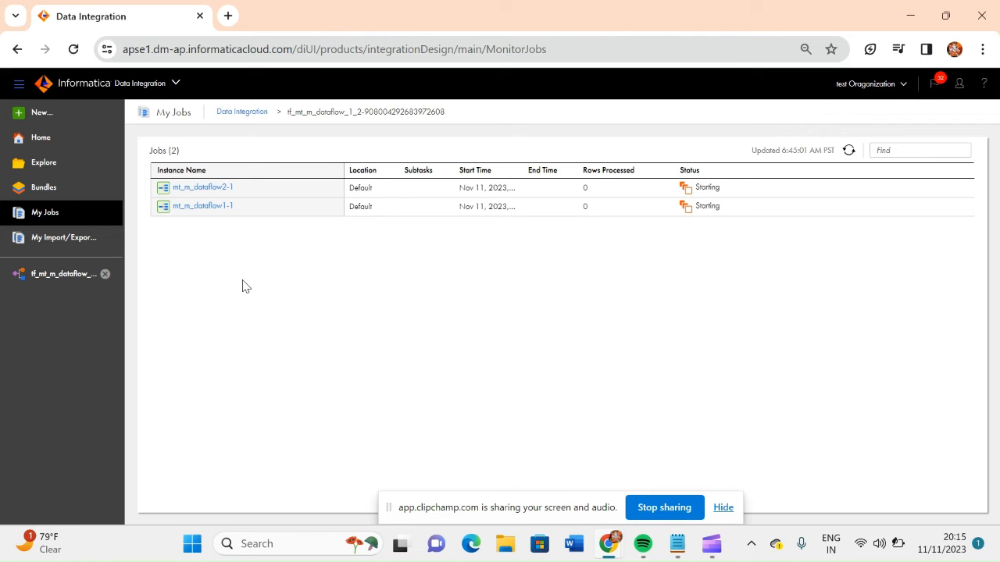
left_click(63, 275)
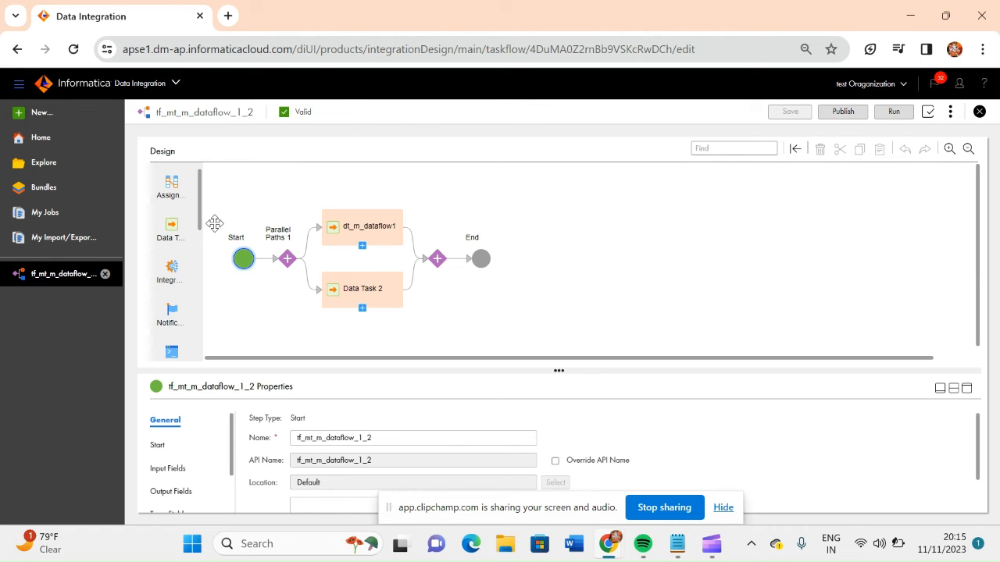
left_click(59, 221)
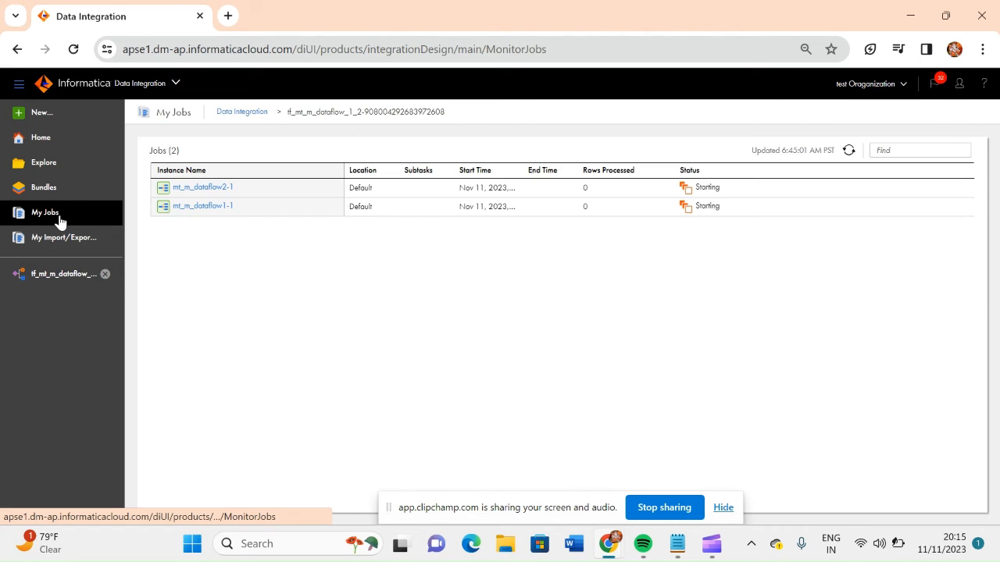
left_click(849, 151)
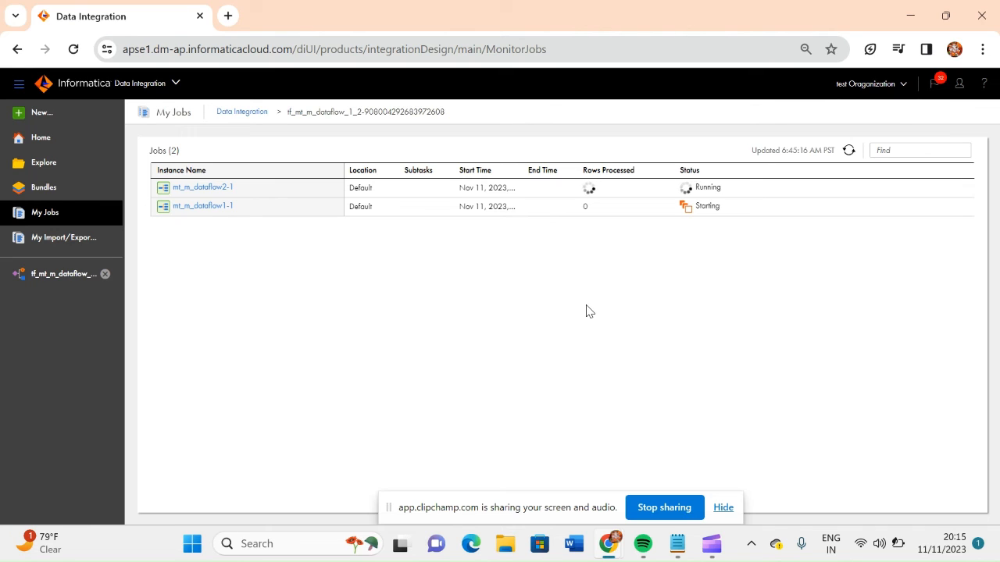
left_click(849, 150)
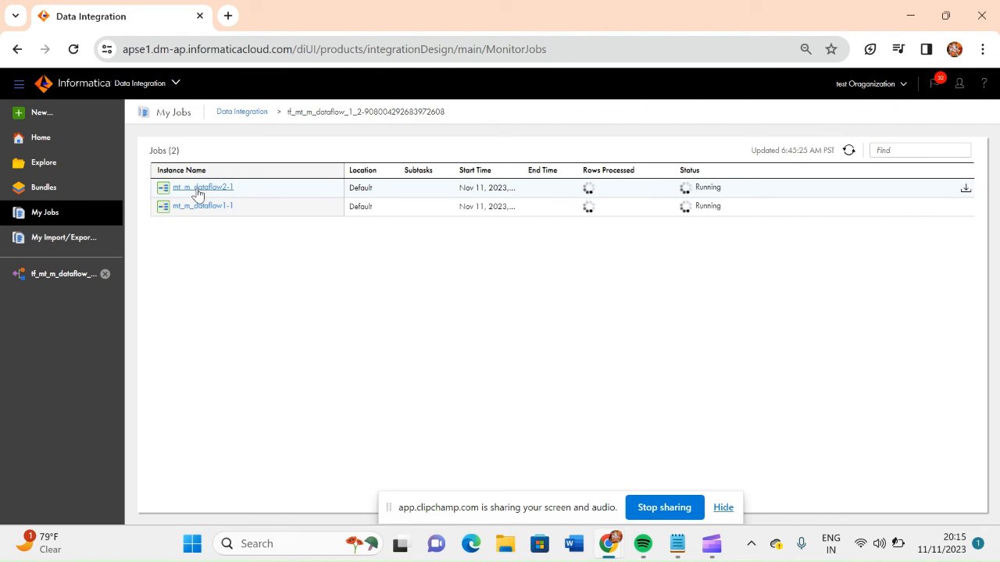
left_click(55, 275)
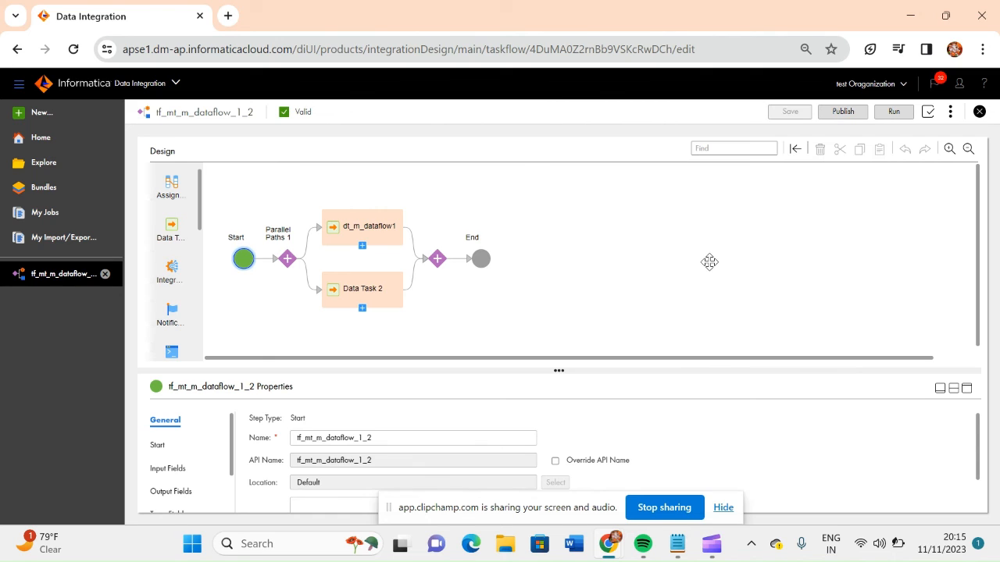
left_click(45, 213)
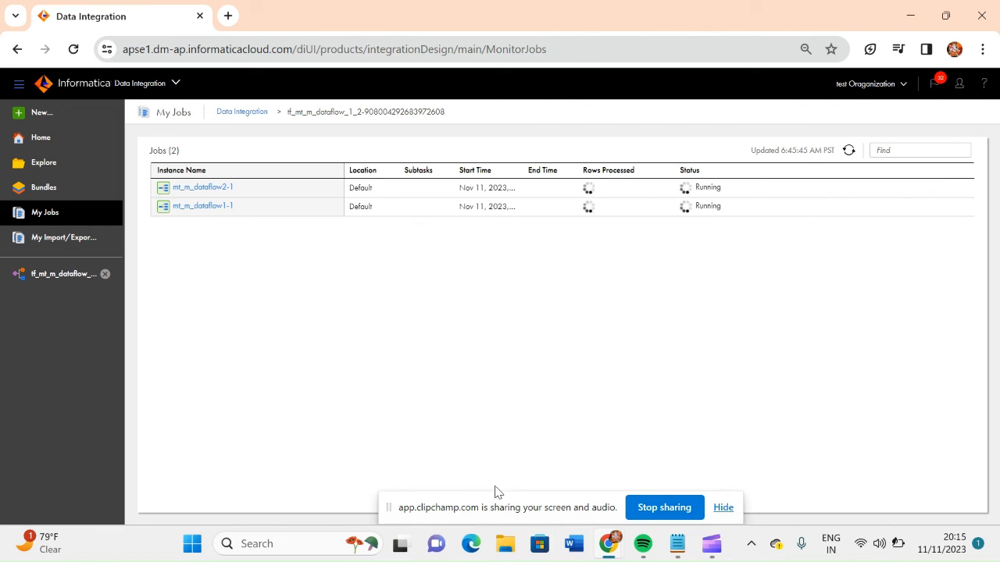
- Switch to the Snowflake worksheet and run the select queries on test3 and test4 to check the target data
mouse_move(609, 543)
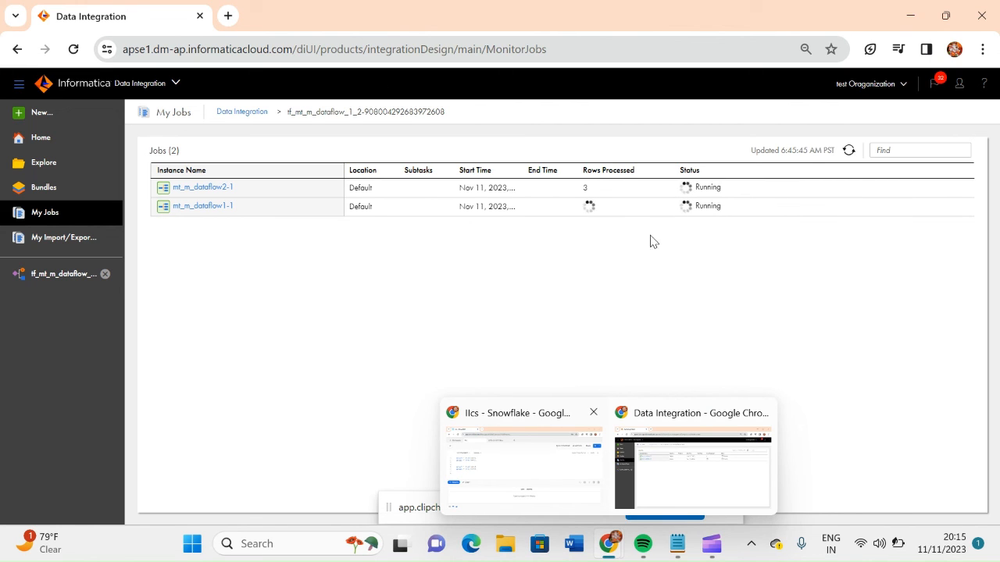
left_click(849, 150)
left_click(543, 453)
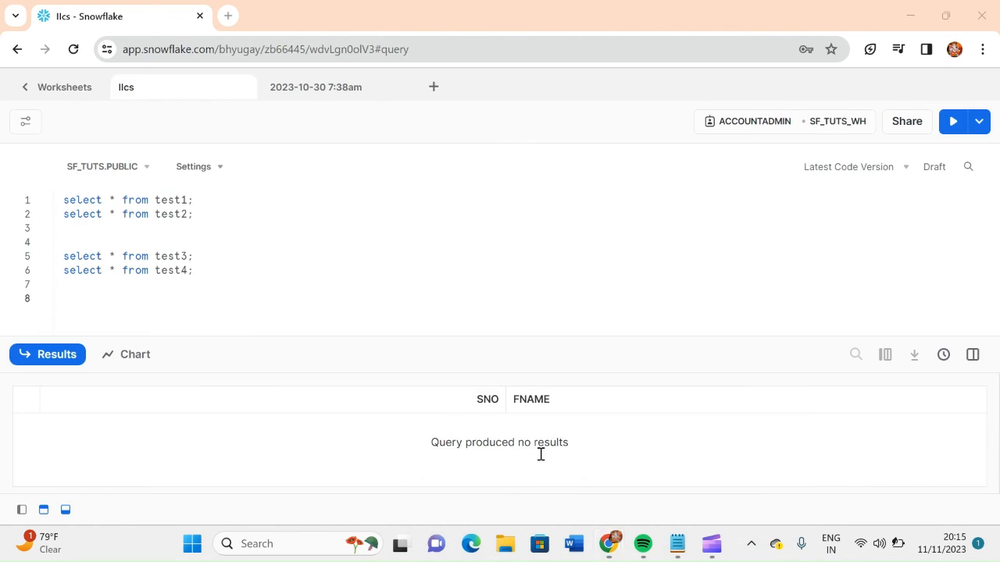
left_click(198, 259)
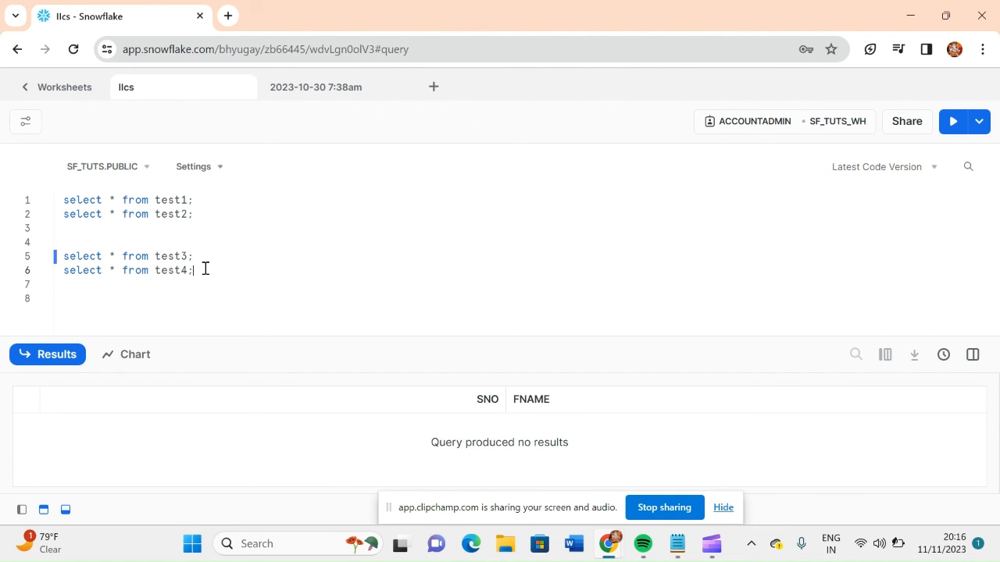
key("ctrl+Return")
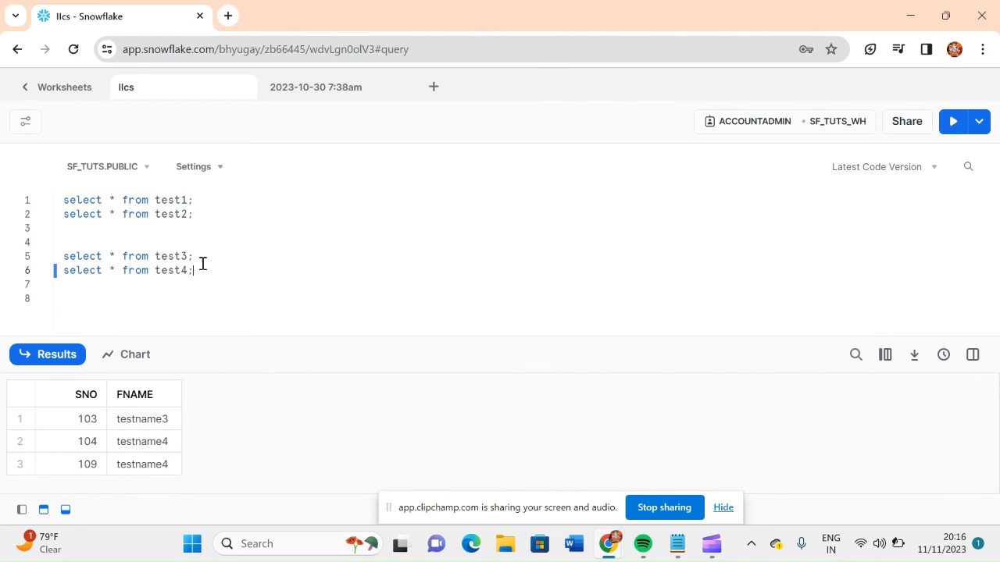
left_click(203, 256)
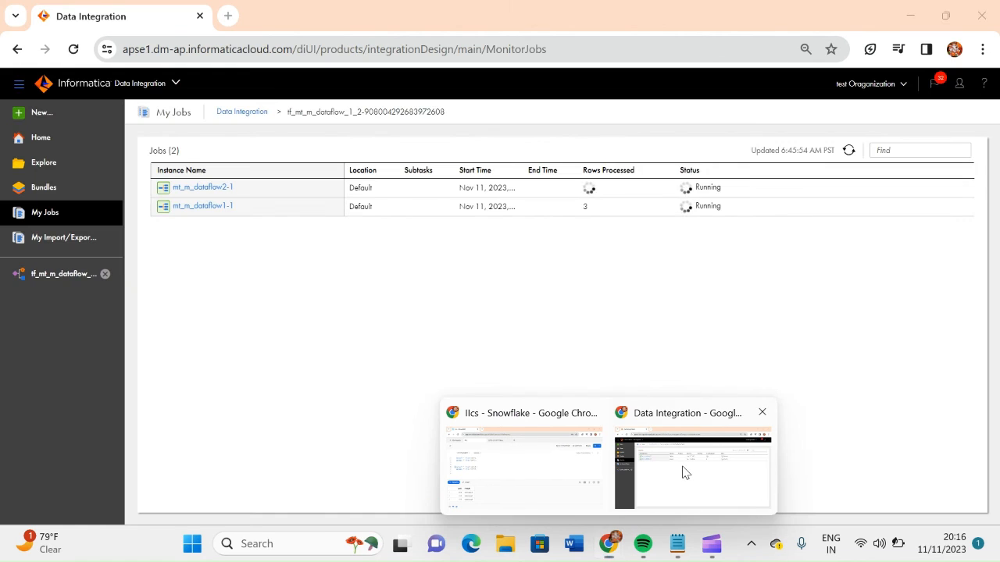
- Return to Informatica Data Integration and refresh the status of the taskflow's subtasks
left_click(682, 472)
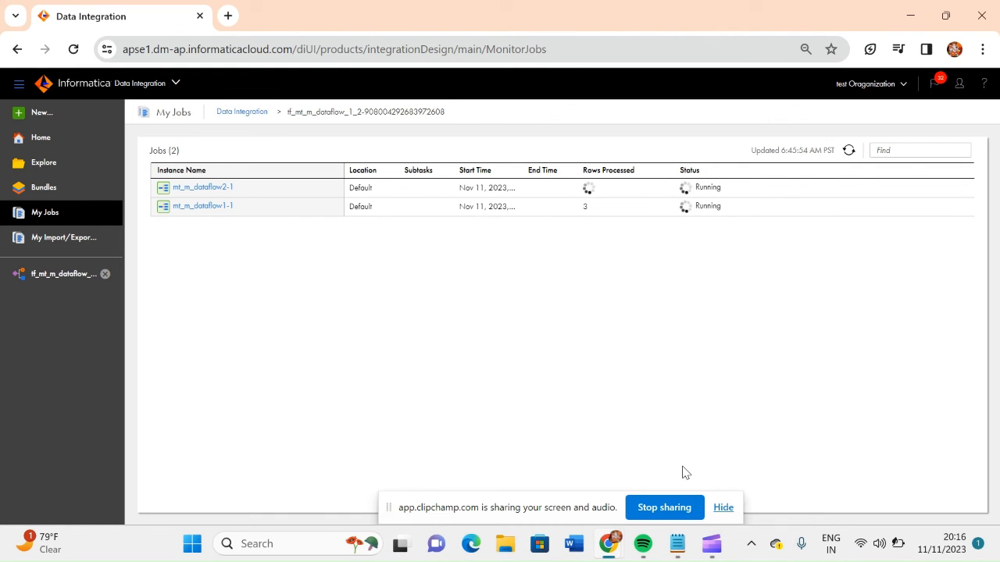
left_click(849, 151)
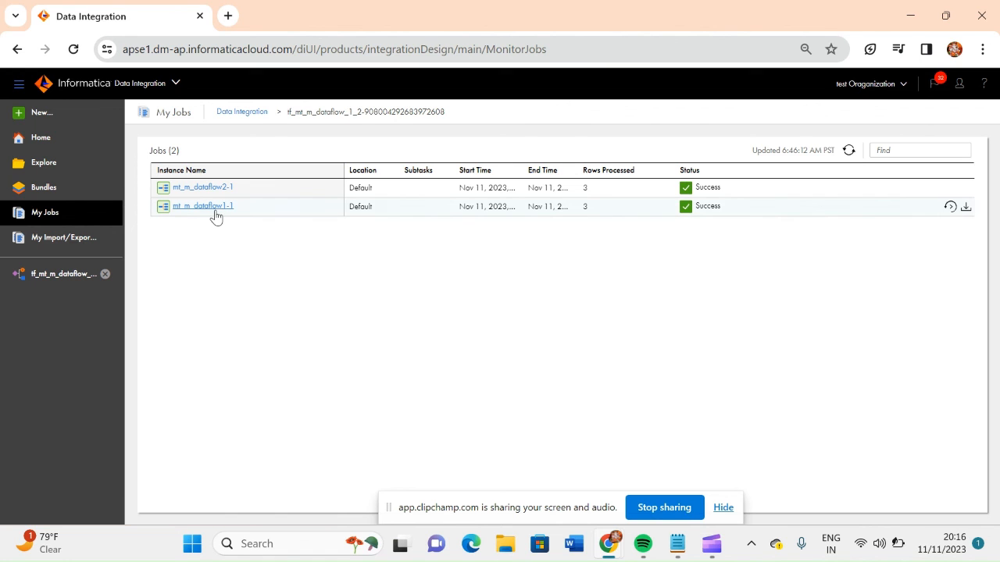
- Start a new asset and look through the available taskflow types
left_click(43, 116)
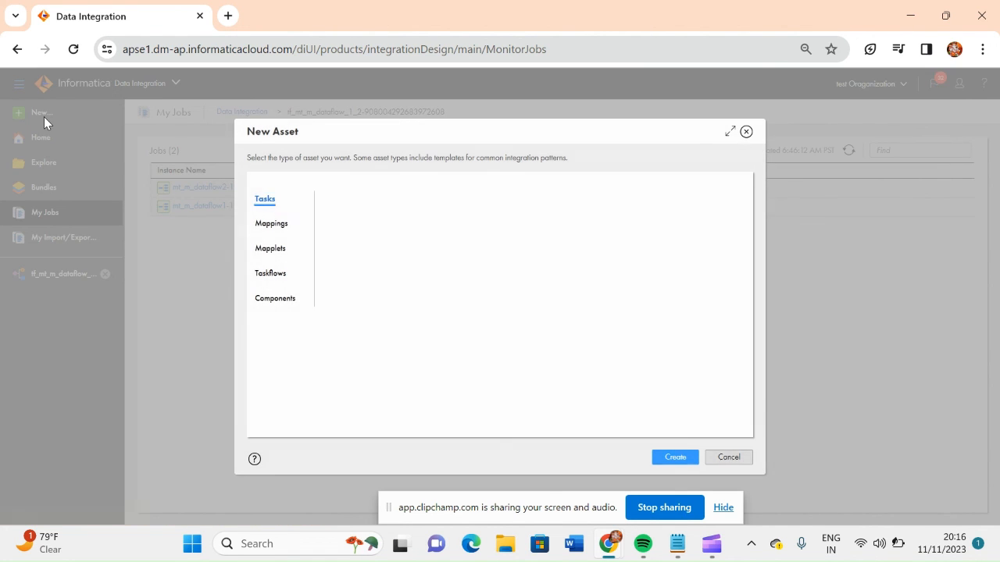
left_click(272, 273)
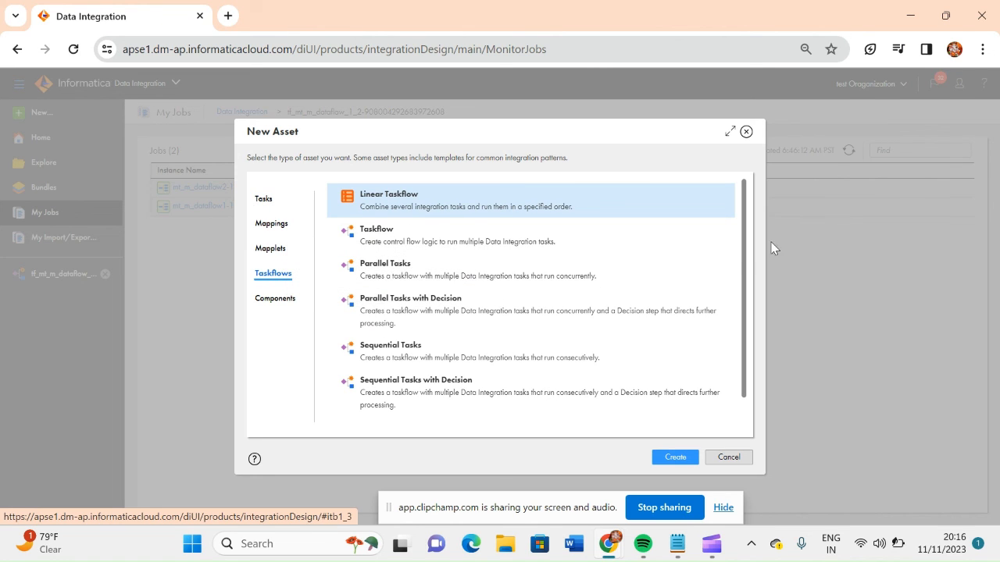
left_click_drag(746, 254, 743, 328)
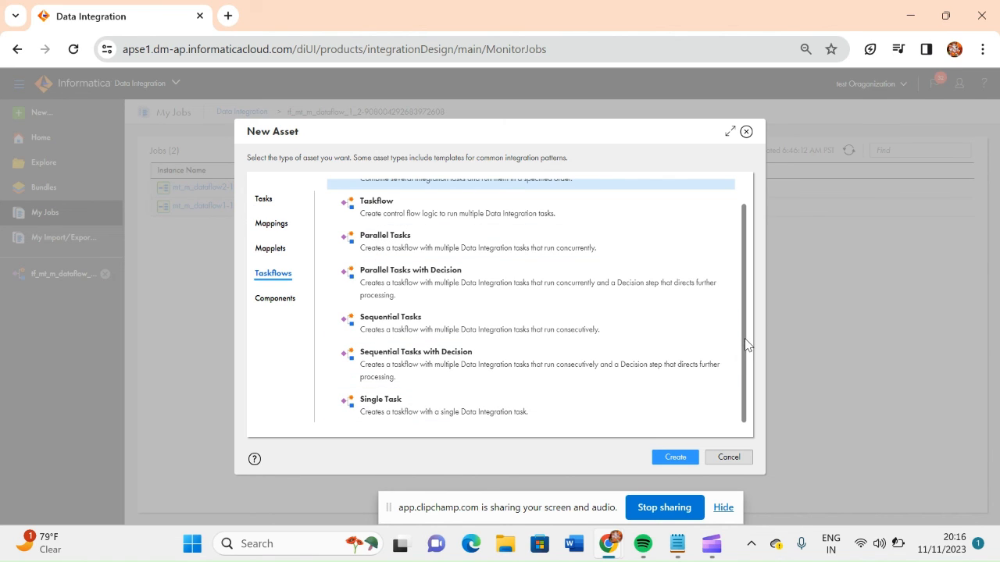
left_click_drag(747, 346, 746, 302)
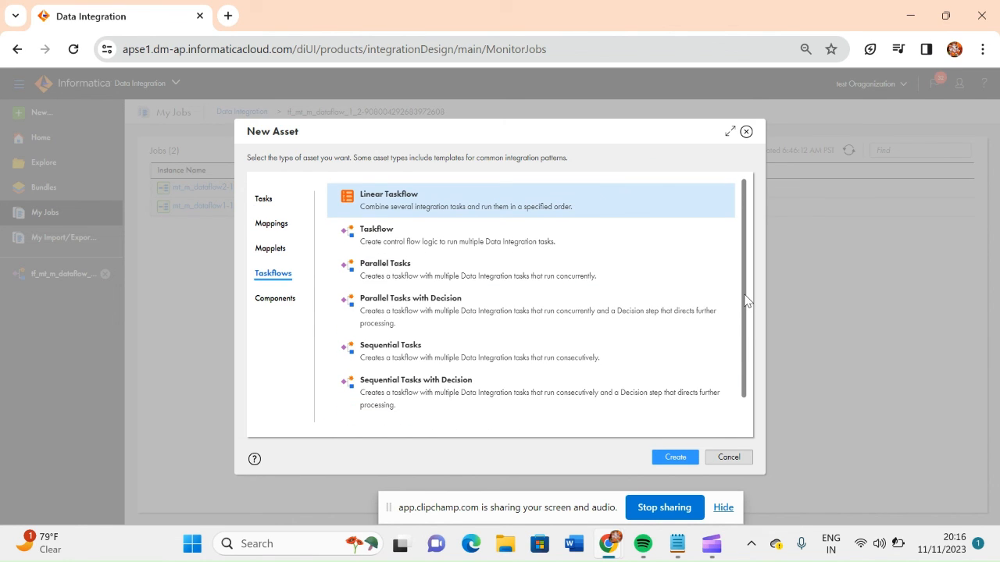